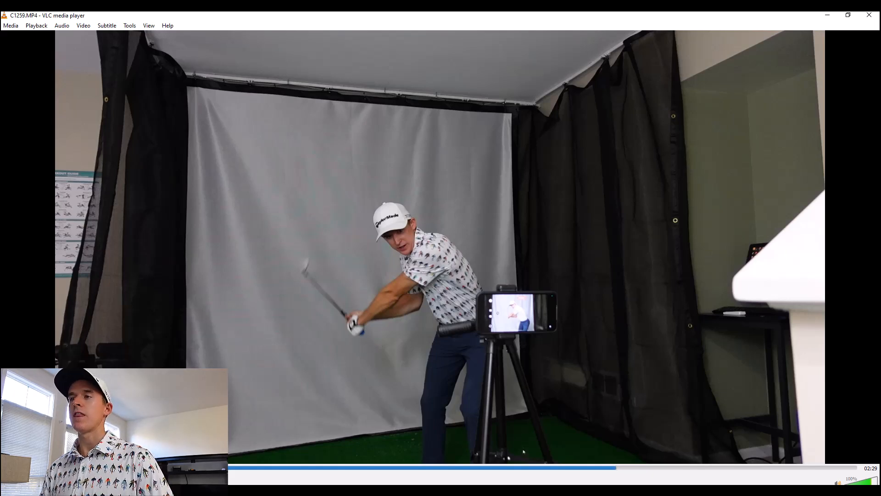
Step: Skim through the golf swing video C1259.MP4 at several points to find a suitable still frame
click(523, 467)
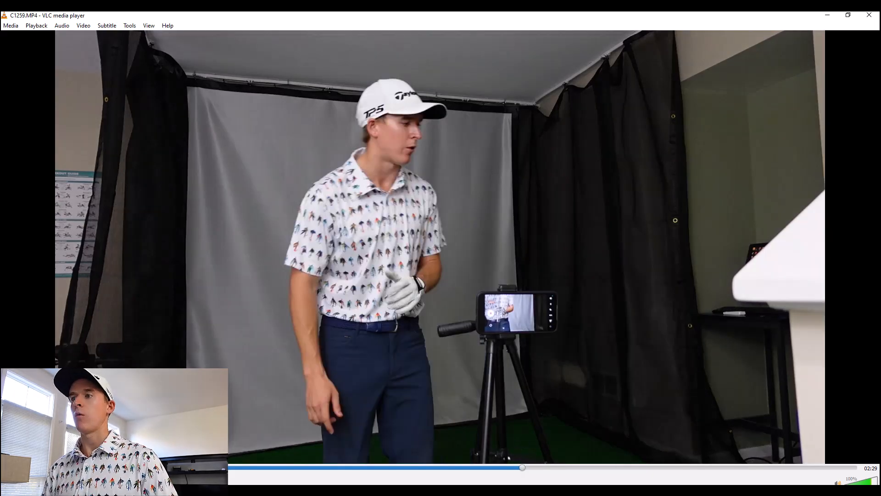
click(472, 467)
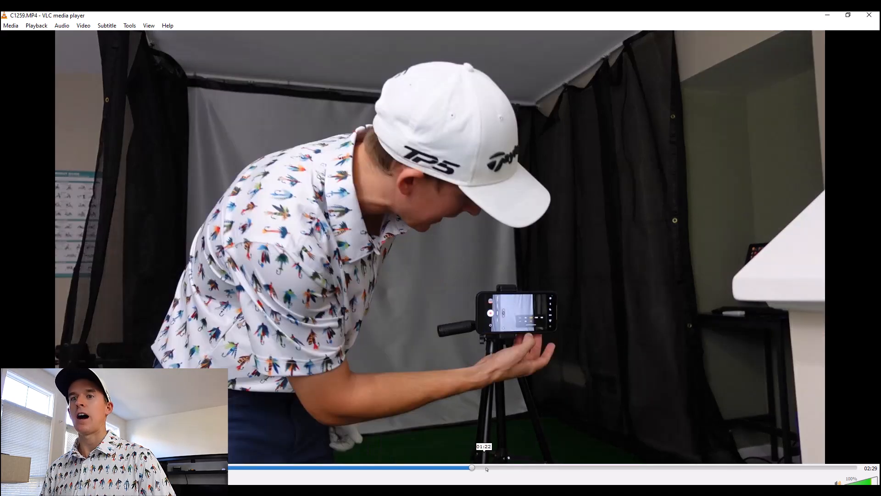
click(488, 467)
click(503, 467)
click(406, 467)
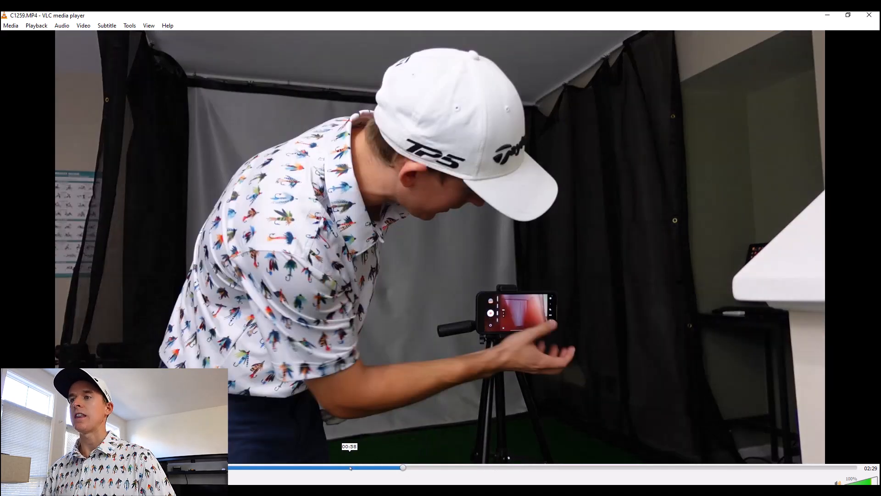
click(350, 467)
click(603, 467)
click(668, 467)
click(697, 467)
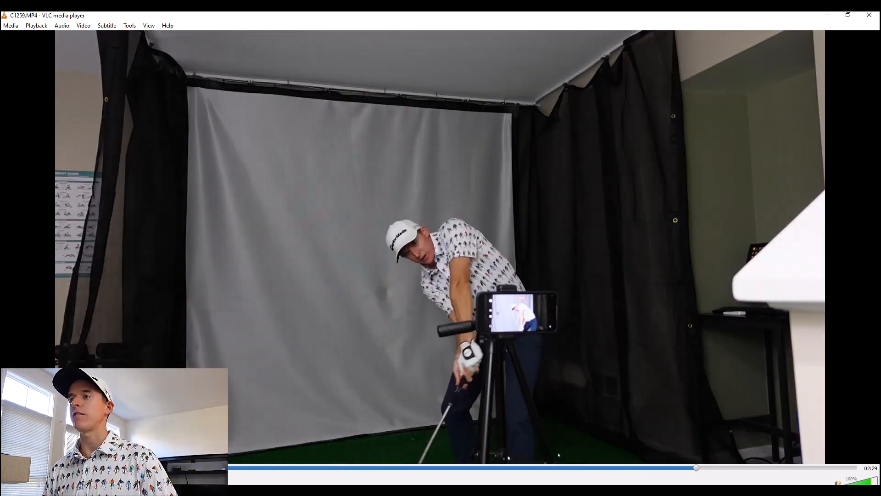
Step: View the captured swing still in Snipping Tool and the golf course photo 20240615_110939.jpg in Photos
key(alt+Tab)
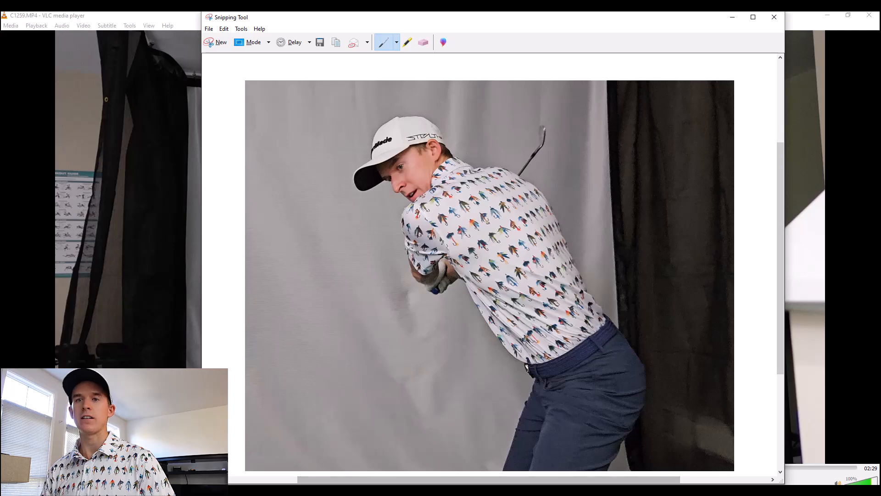
mouse_move(372, 489)
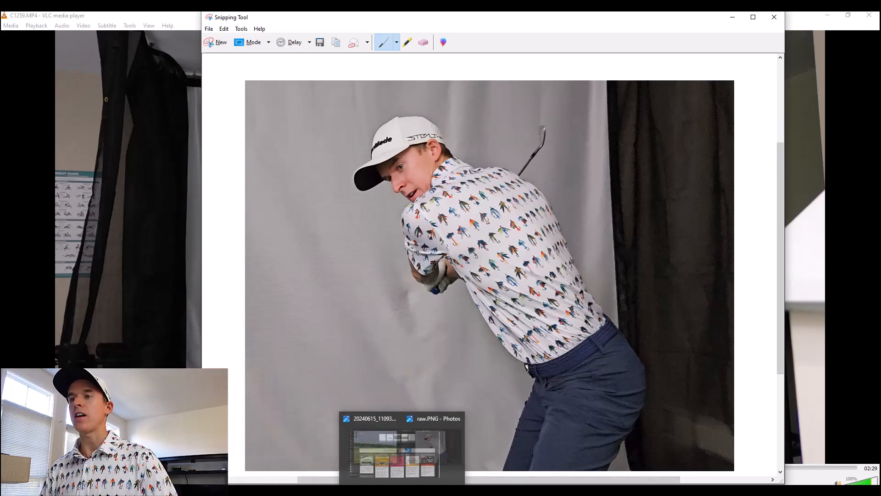
click(351, 452)
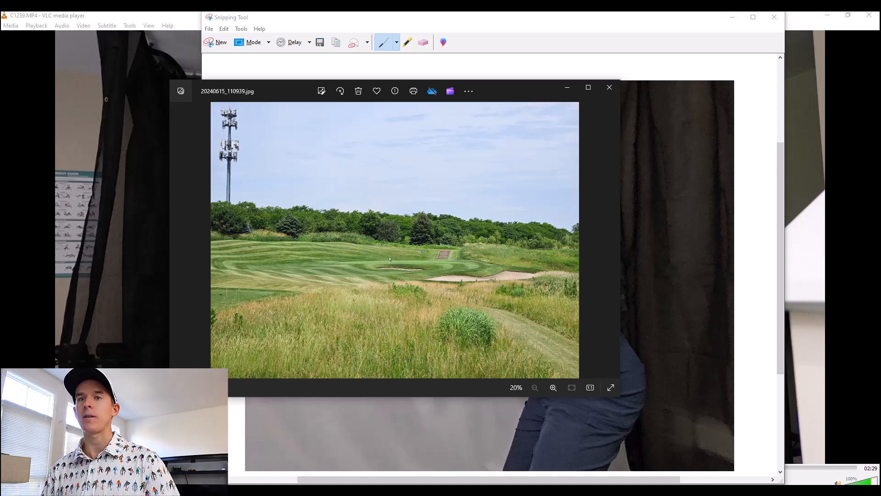
Step: Switch to Clip Studio Paint and import the image 20240615_110939 from the folder "how to make a youtube golf thumbnail"
mouse_move(436, 490)
click(435, 454)
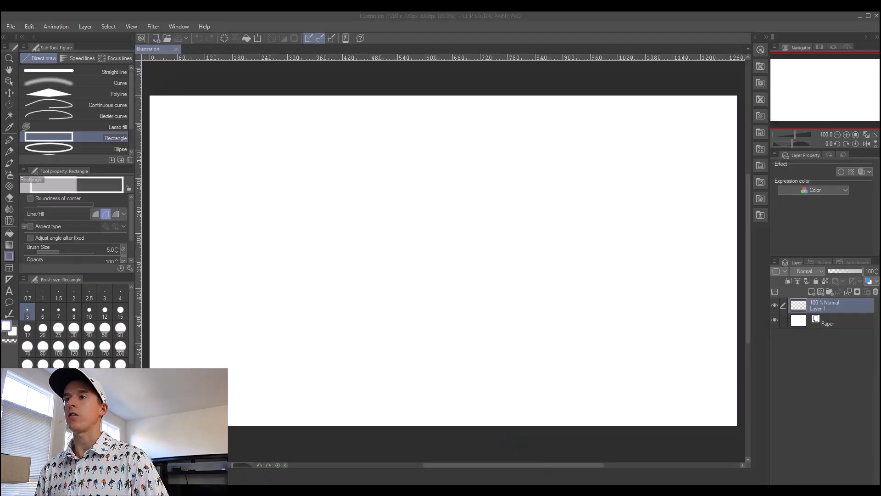
click(11, 26)
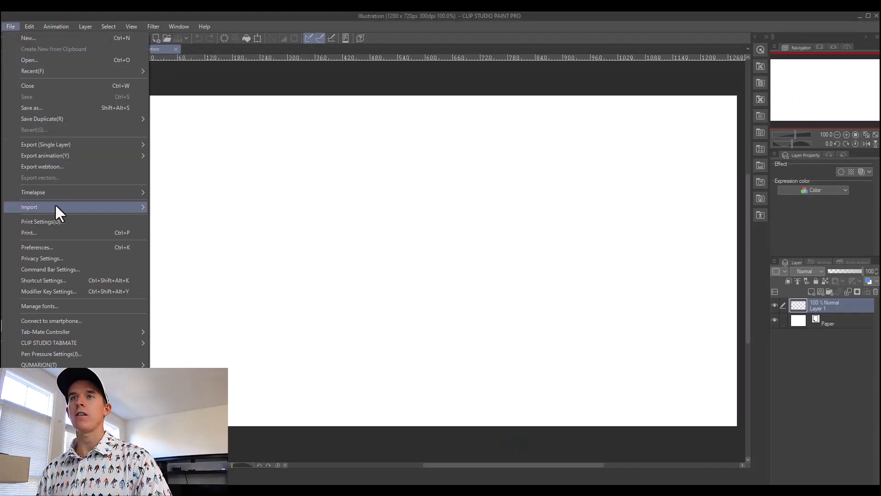
mouse_move(103, 204)
click(183, 209)
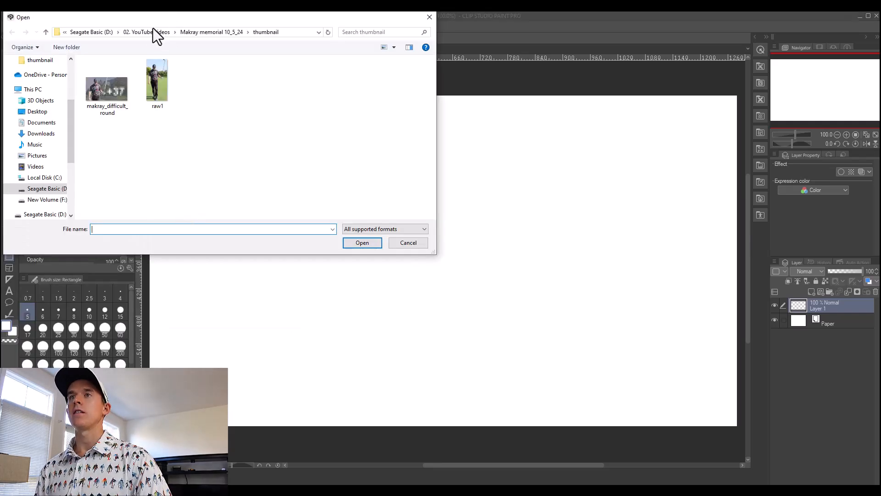
click(149, 32)
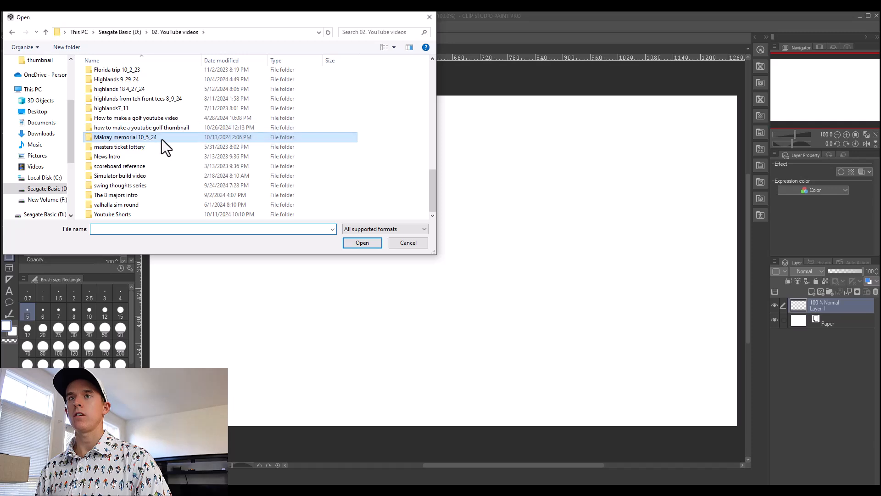
click(137, 129)
double_click(139, 129)
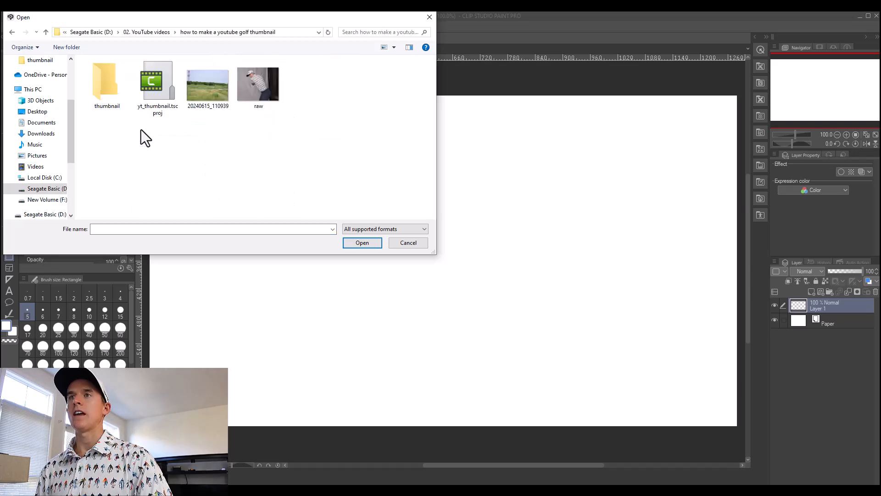
click(208, 93)
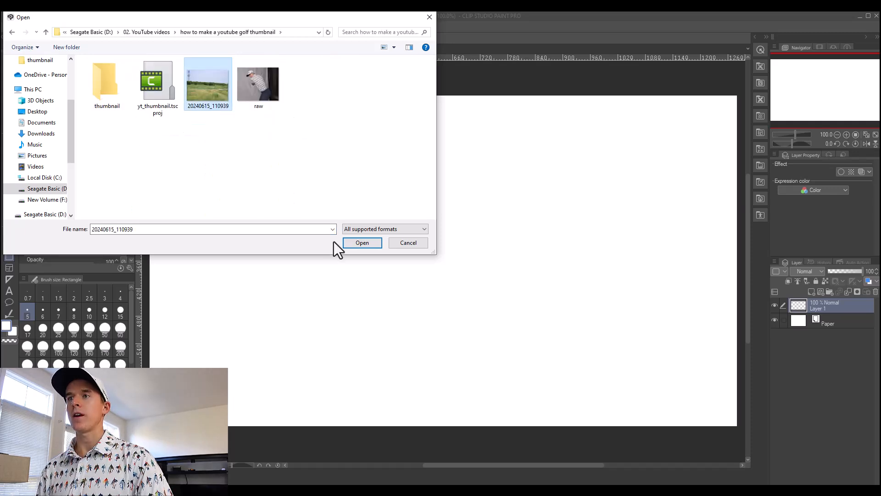
click(362, 243)
Step: Scale the golf course image down to about 38% and position it so it covers the whole canvas
scroll(362, 242, down, 5)
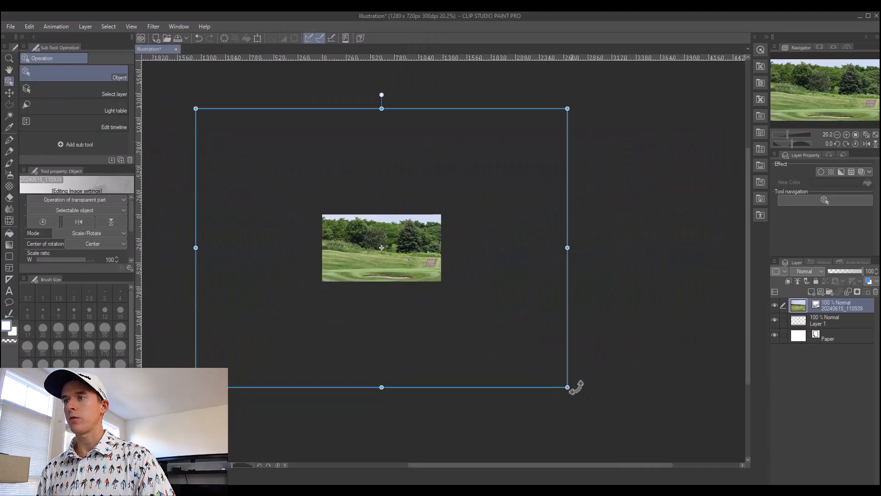
drag(569, 387, 370, 205)
drag(308, 237, 413, 305)
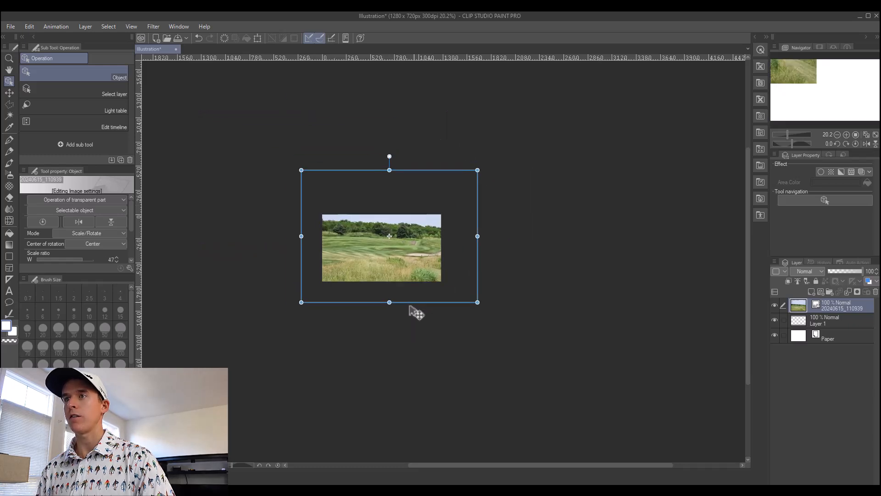
scroll(391, 266, up, 4)
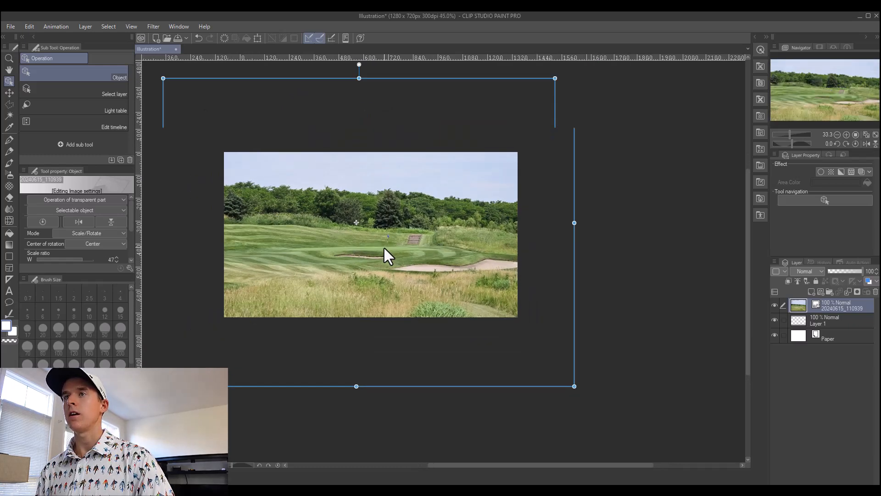
scroll(384, 248, down, 1)
drag(164, 77, 240, 134)
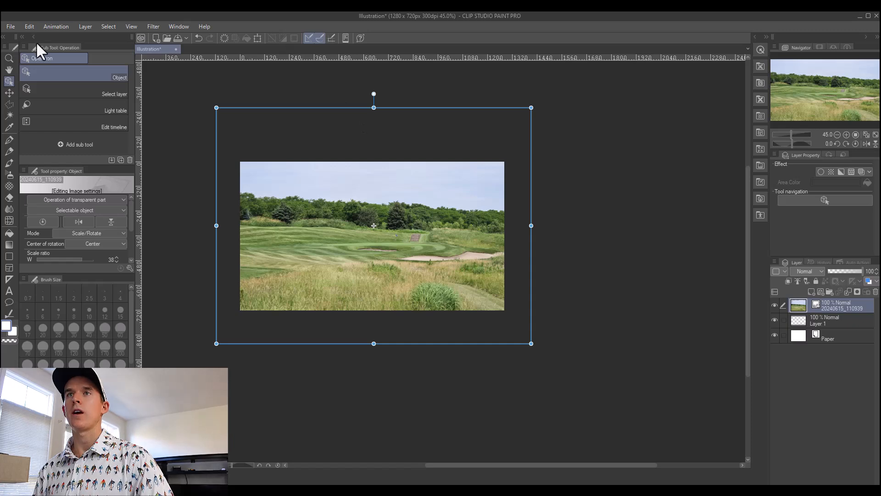
Step: Import the golfer image "raw" from the same folder as a new layer above the golf course
click(14, 27)
mouse_move(111, 209)
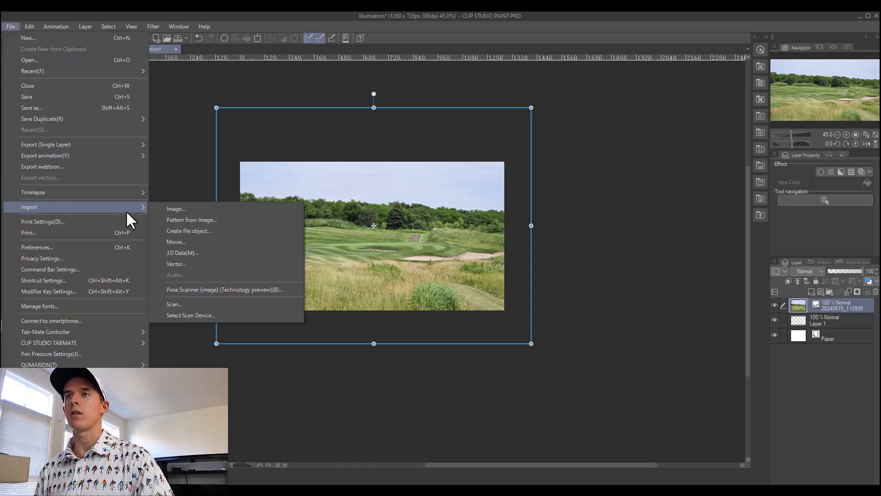
click(173, 209)
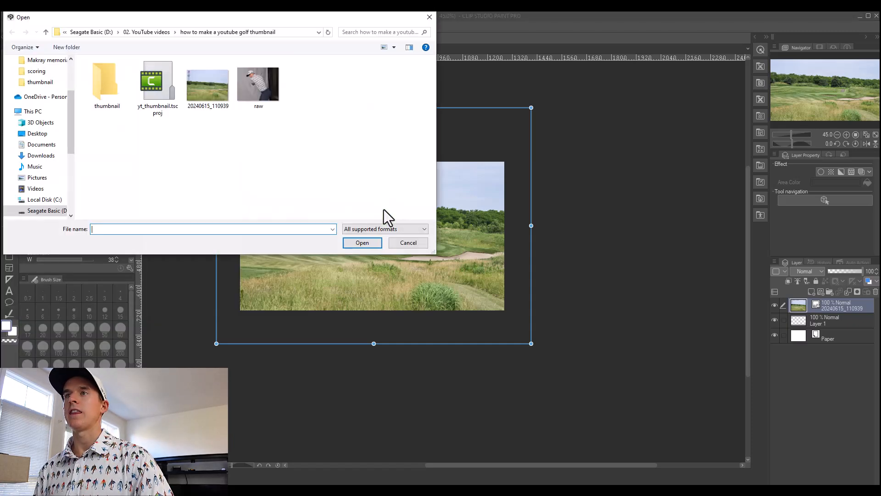
click(259, 94)
click(362, 242)
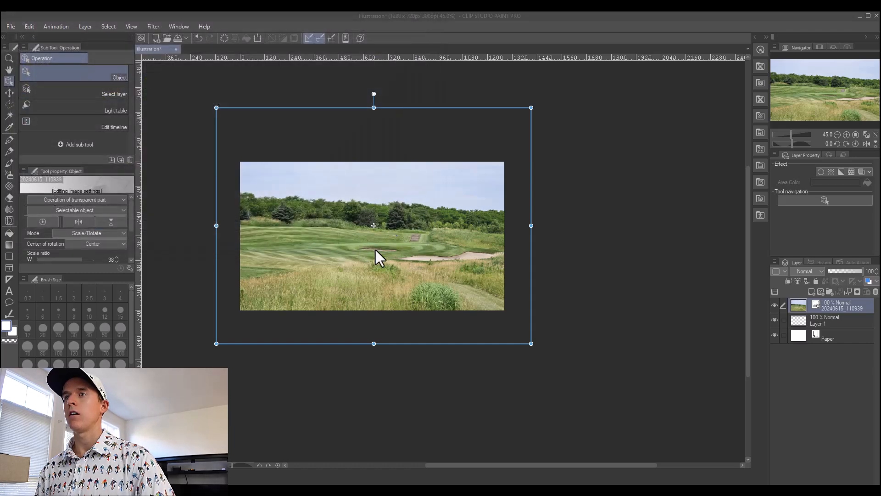
Step: Scale the golfer image to about 81% and shift it slightly towards the canvas's right edge
scroll(376, 260, down, 1)
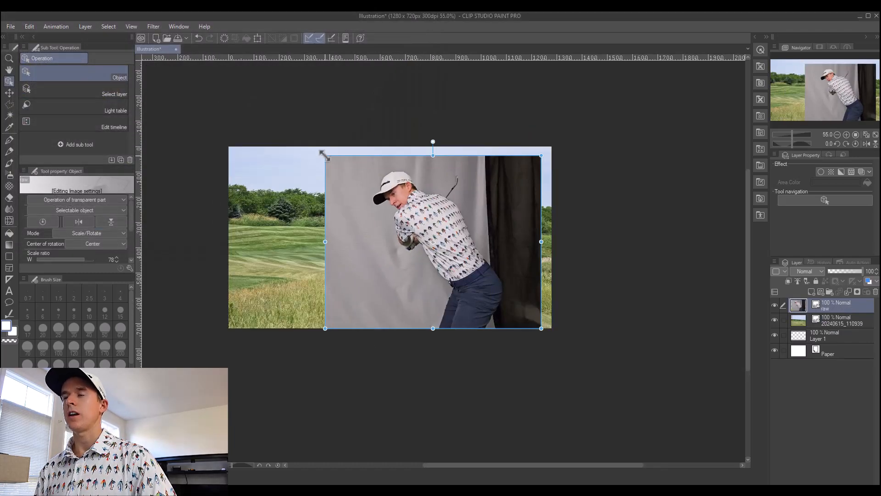
drag(324, 155, 322, 152)
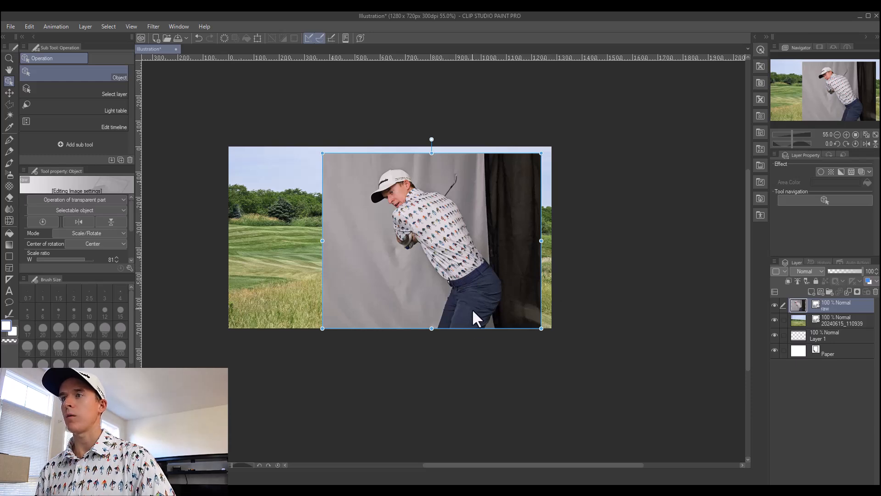
drag(485, 336, 492, 337)
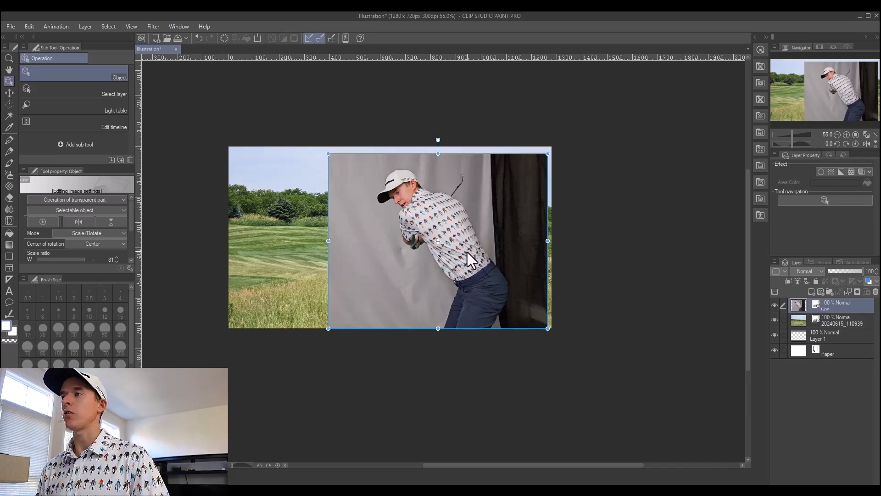
Step: Convert the golfer's image material layer to a raster layer
right_click(821, 304)
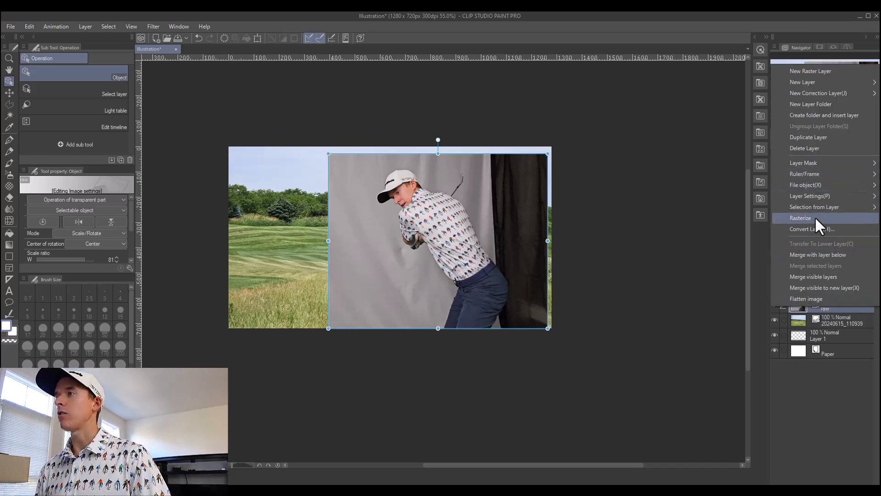
click(812, 229)
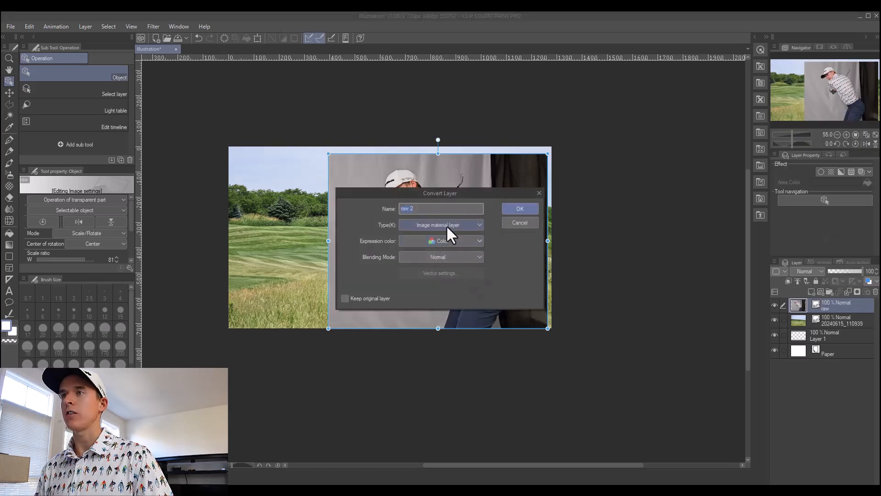
click(448, 224)
click(435, 236)
click(516, 209)
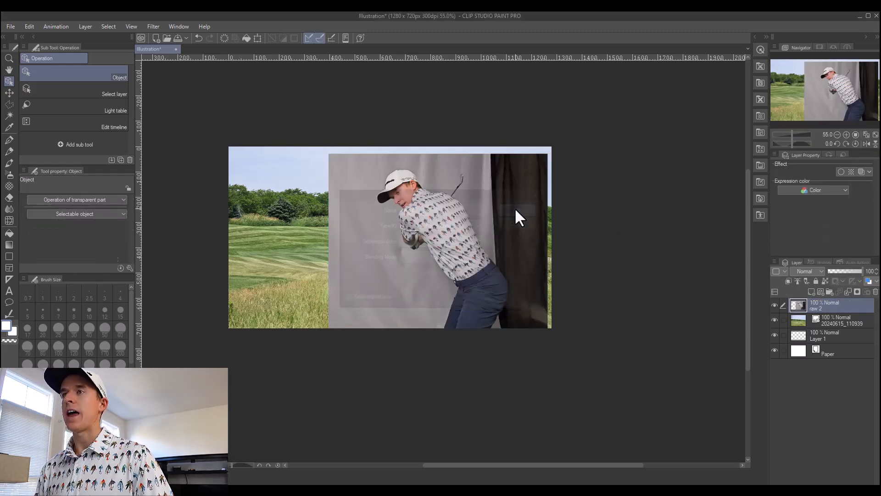
Step: Trace a closed Polyline selection around the golfer and club, finishing along the image's bottom edge
scroll(409, 237, up, 3)
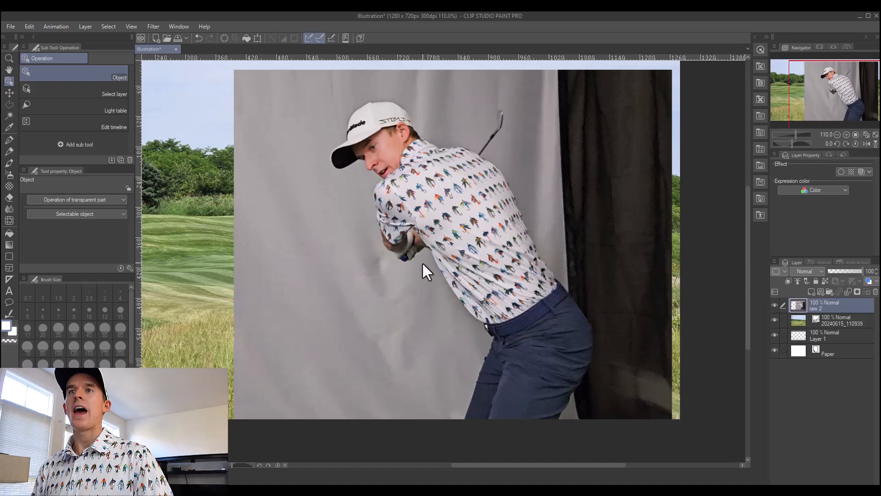
click(10, 102)
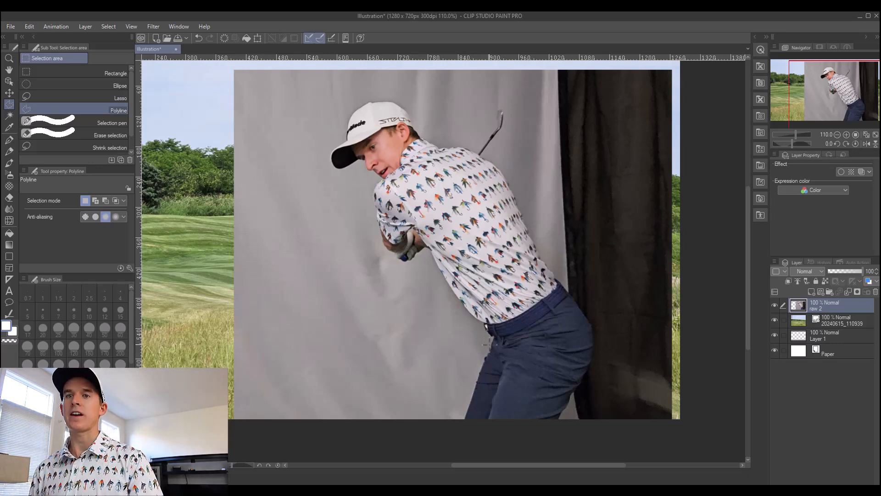
click(463, 418)
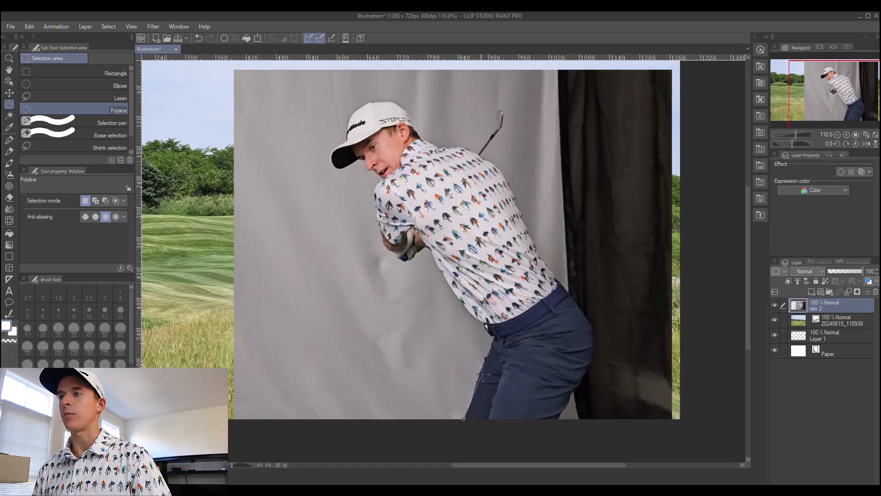
click(480, 369)
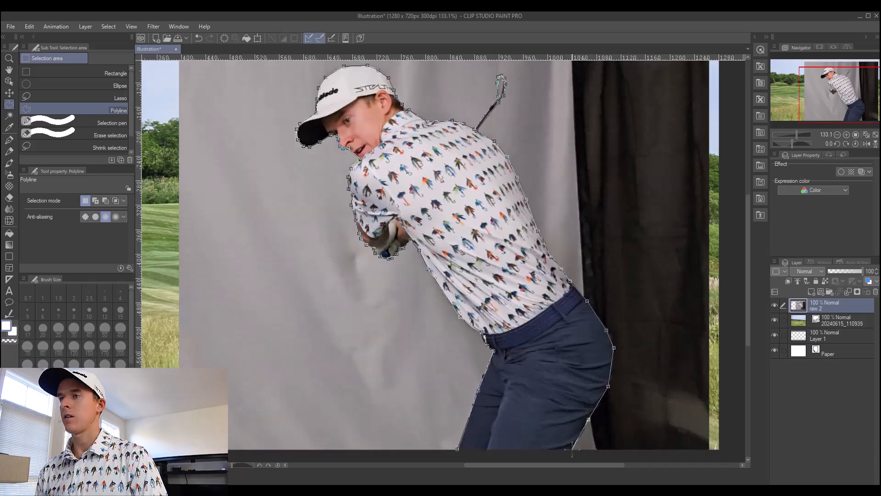
click(572, 449)
click(481, 449)
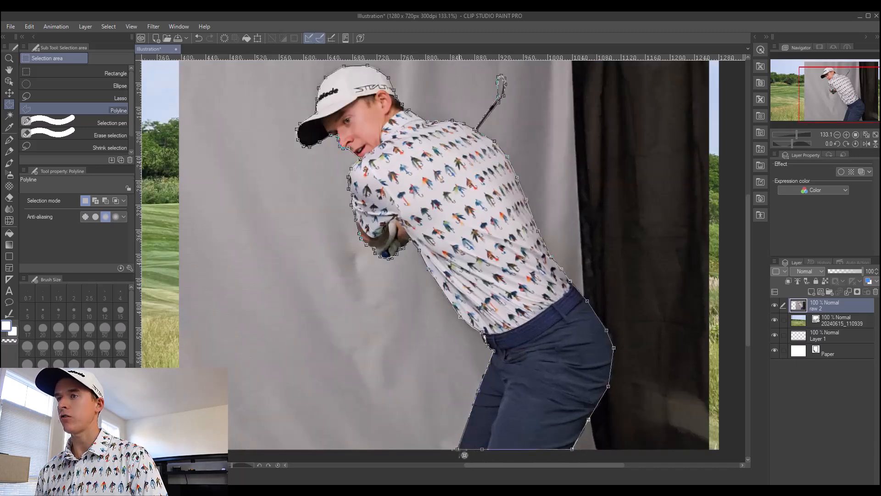
click(458, 448)
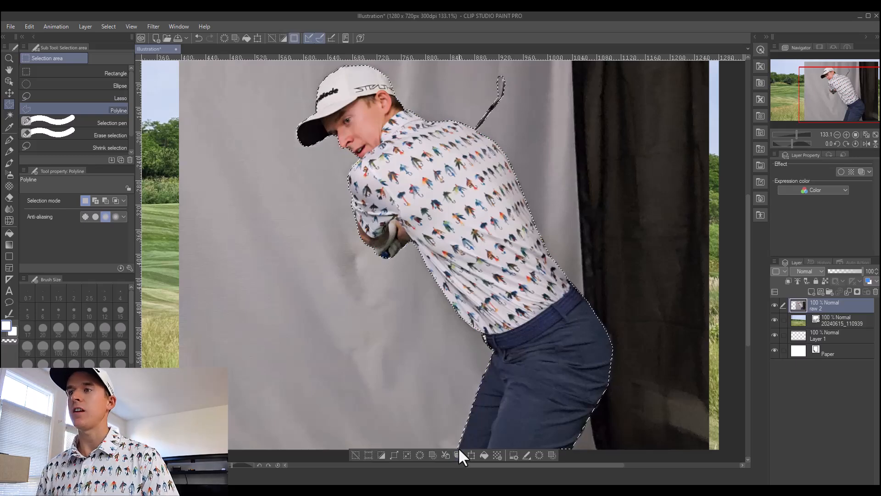
Step: Clear everything outside the golfer selection and enlarge the cut-out to about 114%, positioning it at the canvas's bottom edge beside the bunker
click(432, 454)
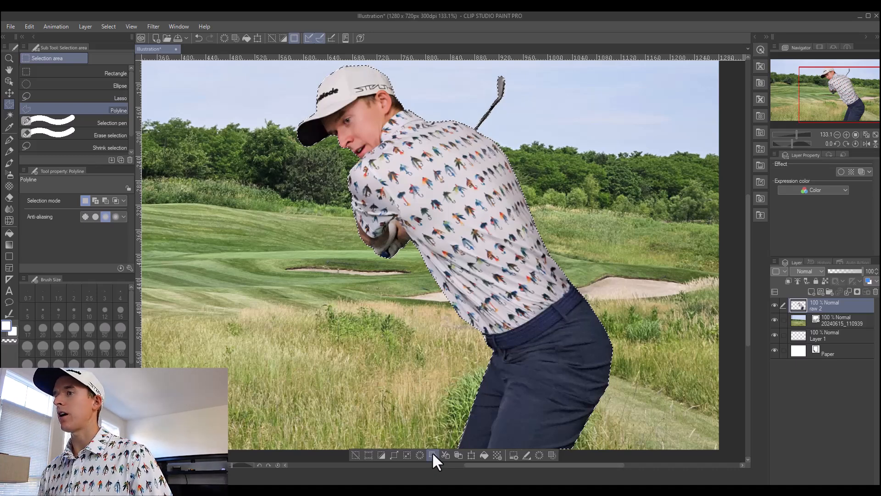
click(470, 454)
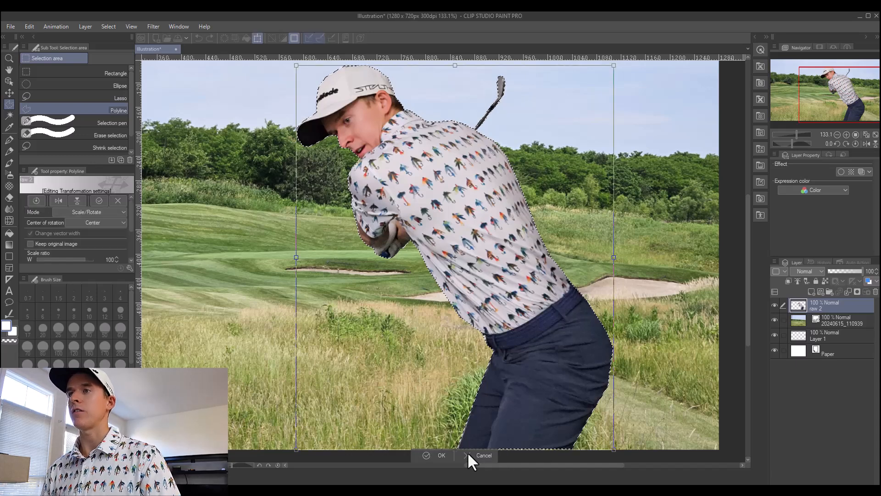
scroll(431, 332, down, 2)
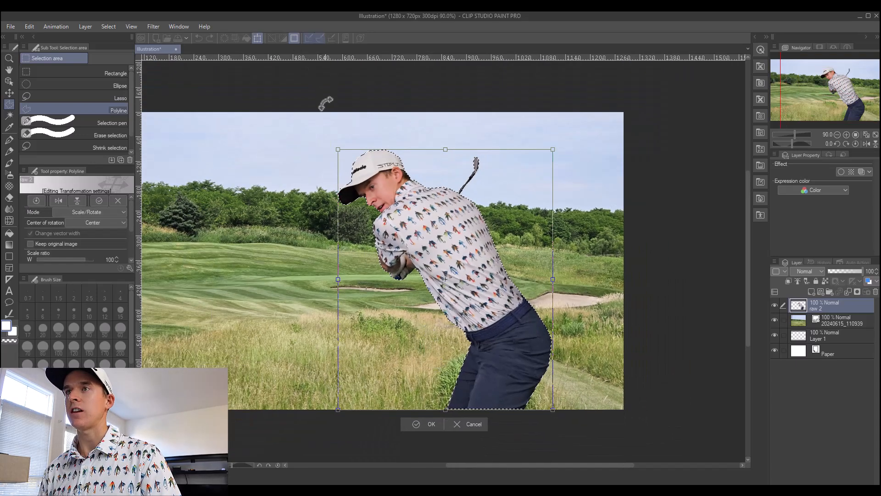
drag(336, 147, 304, 122)
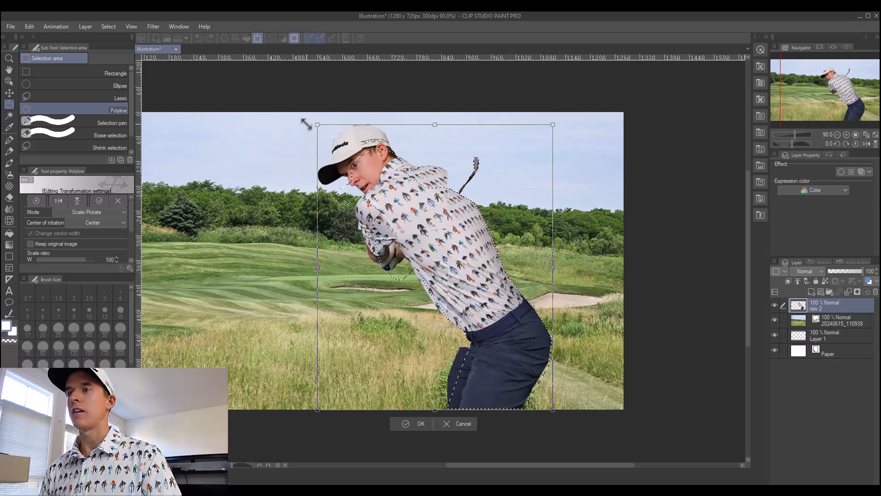
drag(554, 406, 564, 421)
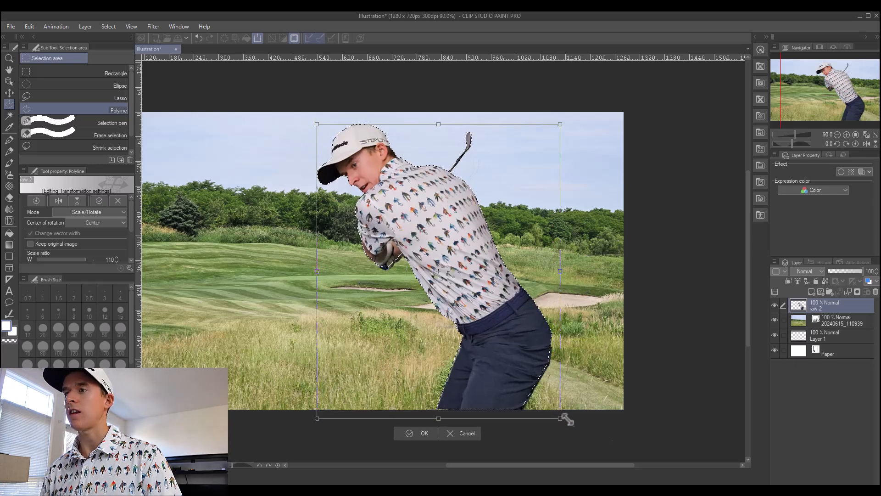
drag(546, 472, 515, 472)
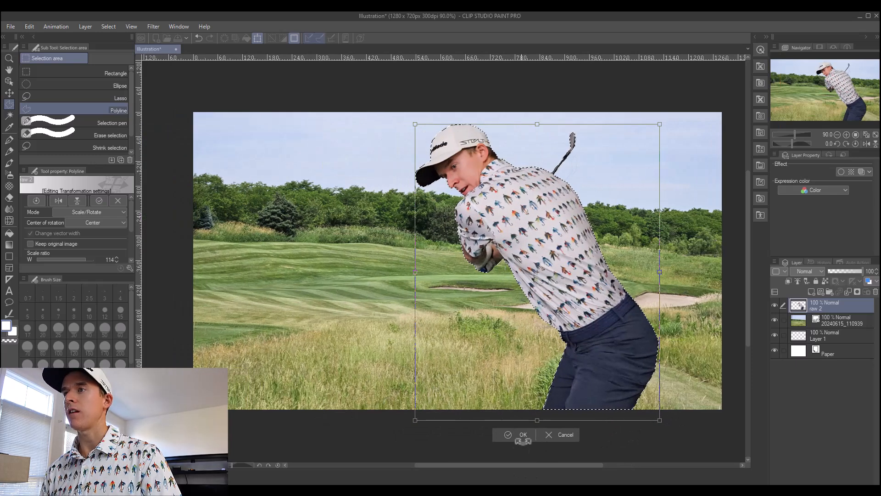
drag(569, 290, 585, 303)
key(Return)
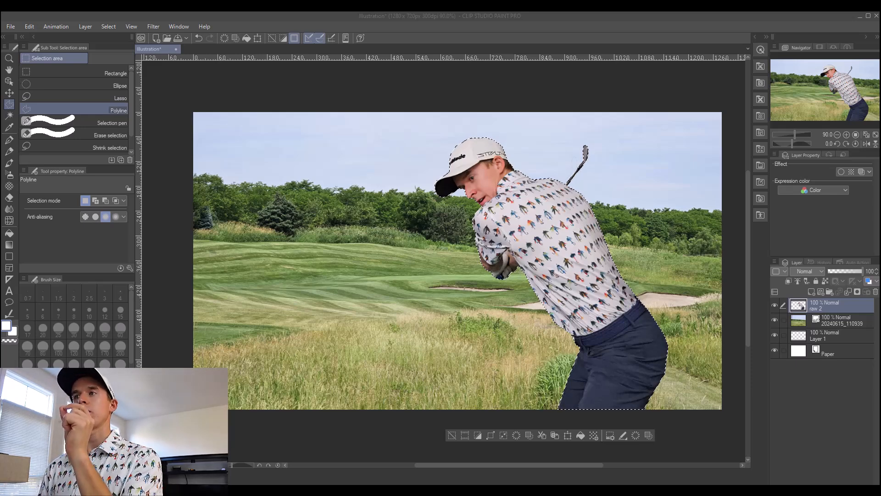
Step: Outline the golfer selection with a 10 px black line drawn outside its edge
key(Return)
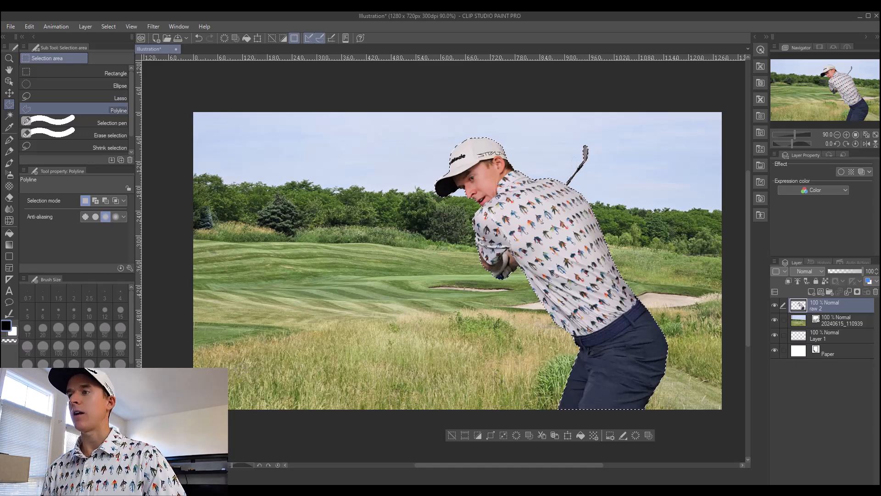
click(622, 435)
double_click(413, 245)
text(10)
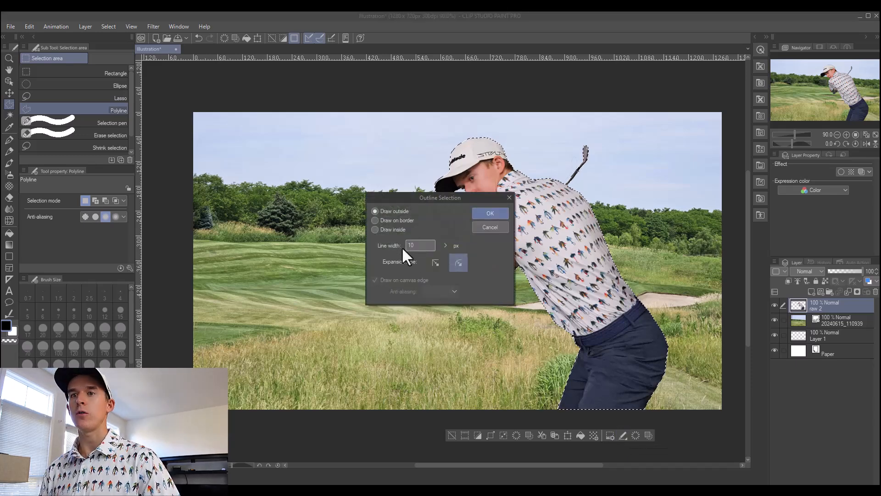
click(486, 214)
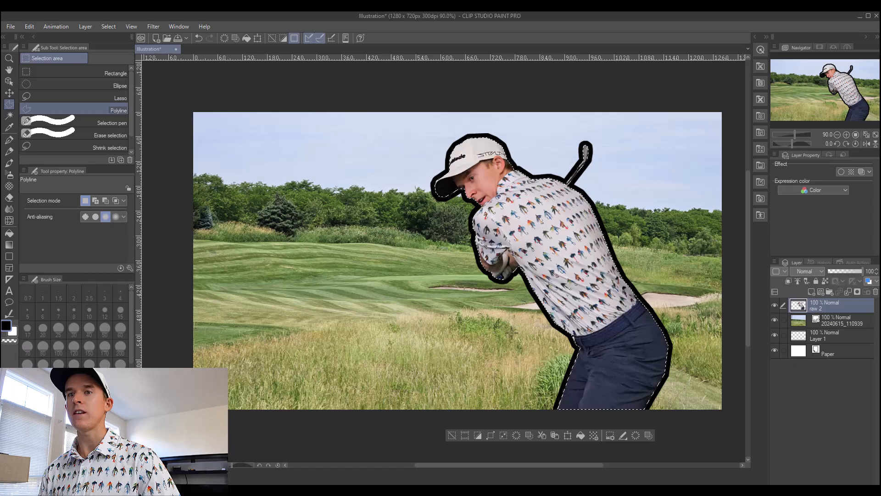
Step: Add a 7 px white outline outside the selection over the black one, and clear the selection
key(x)
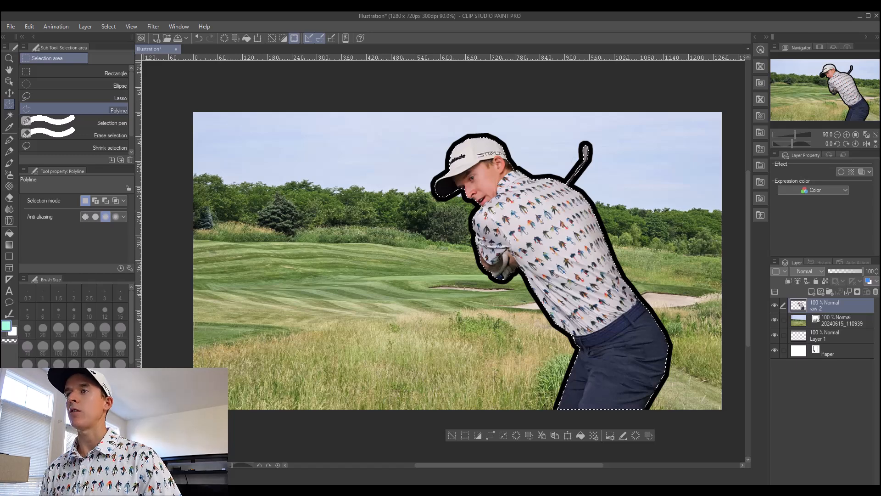
click(620, 436)
drag(415, 249, 402, 249)
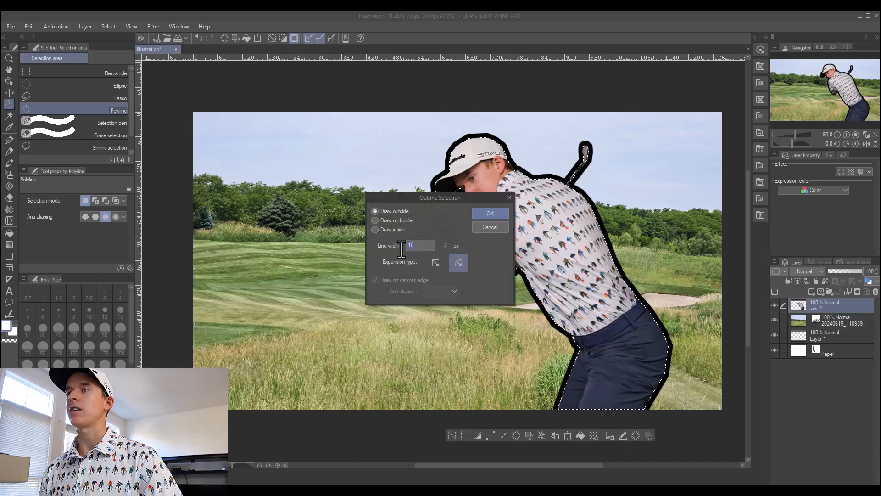
text(7)
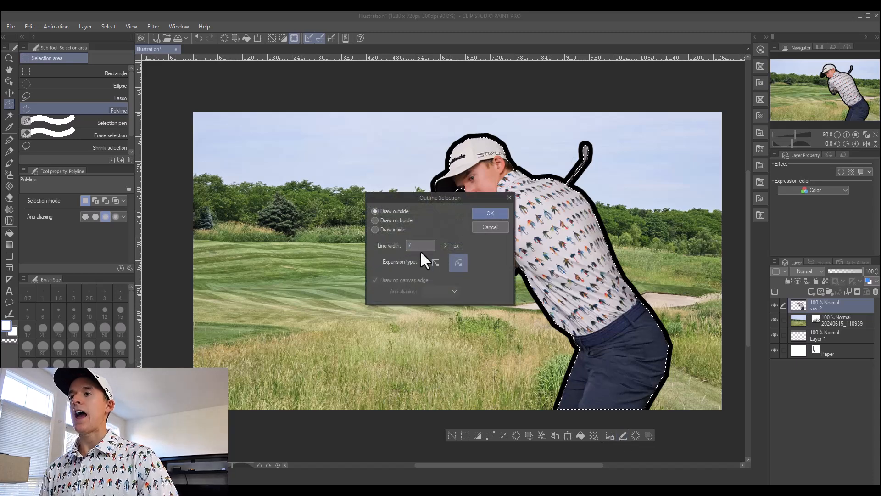
click(486, 214)
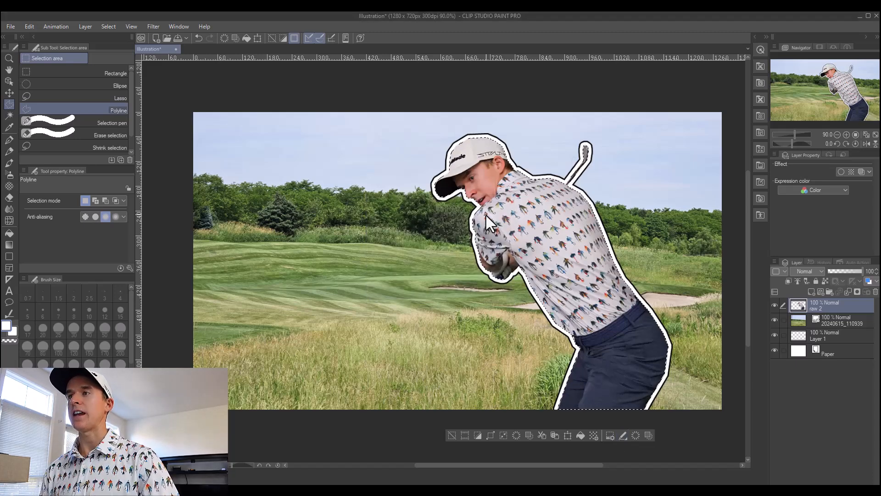
click(452, 432)
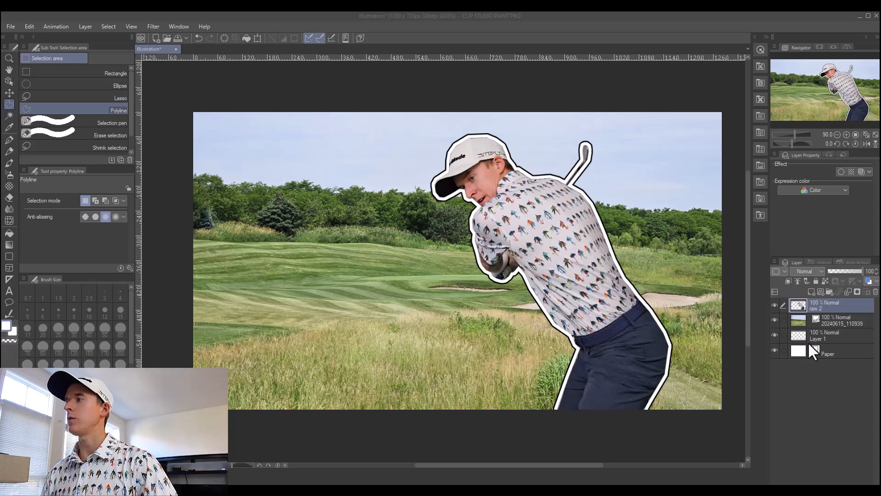
Step: Put the golfer layer into a new layer folder and add a Brightness/Contrast correction layer inside it with brightness 9 and contrast -11
click(830, 293)
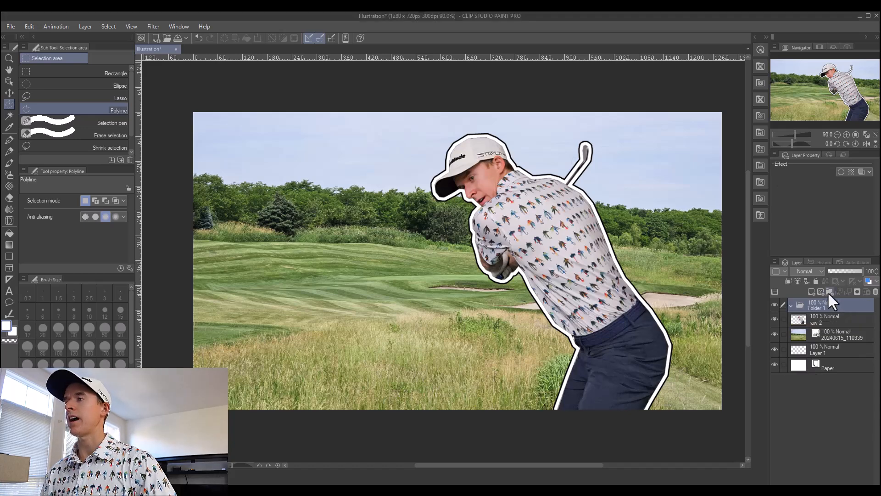
drag(829, 321, 845, 304)
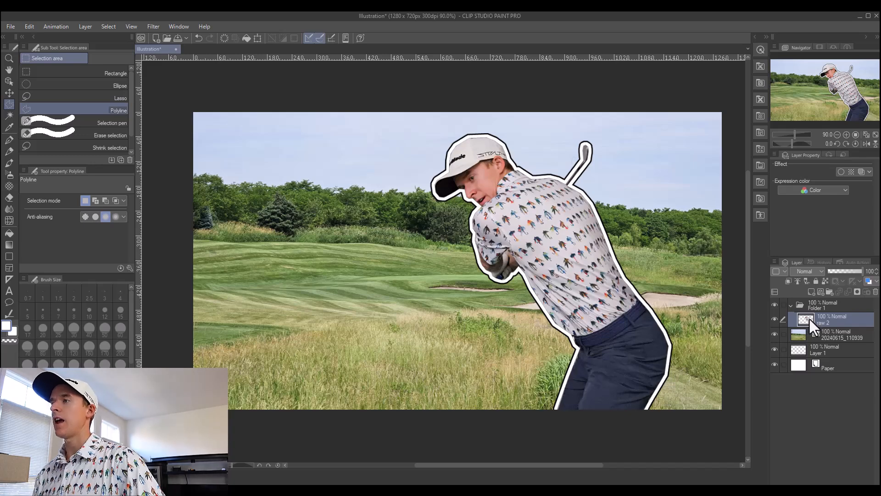
right_click(838, 308)
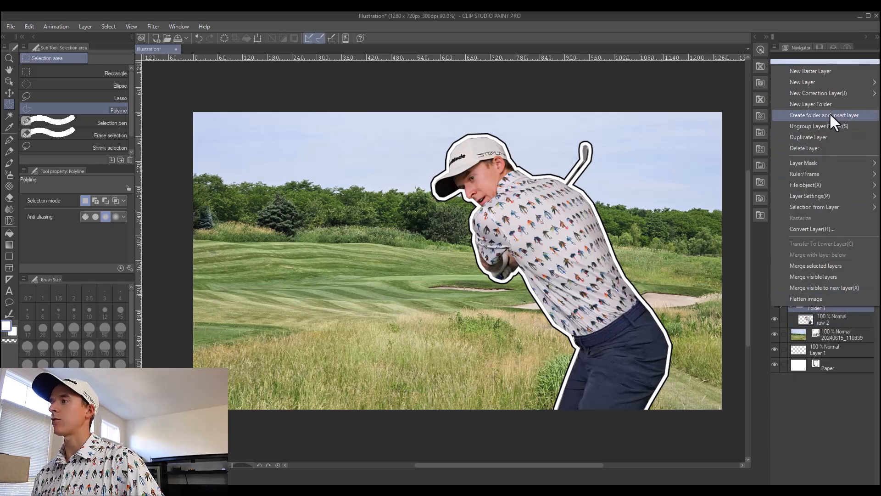
mouse_move(830, 96)
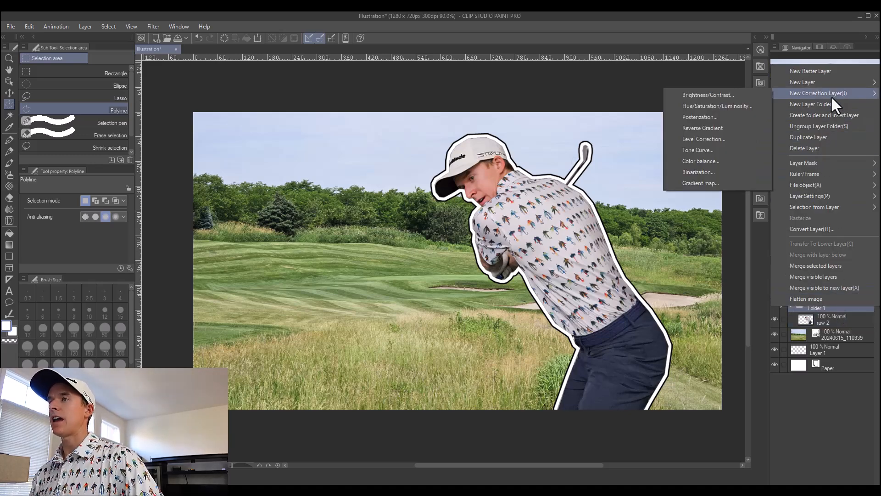
click(744, 95)
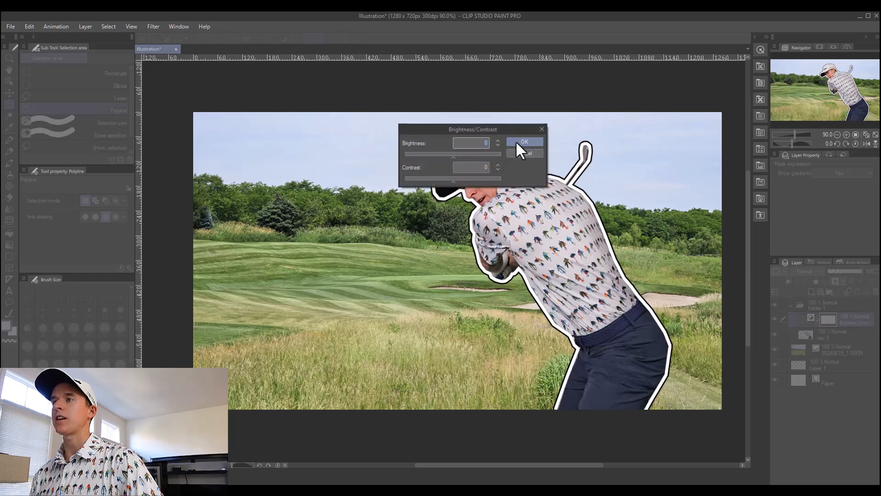
drag(452, 182, 455, 158)
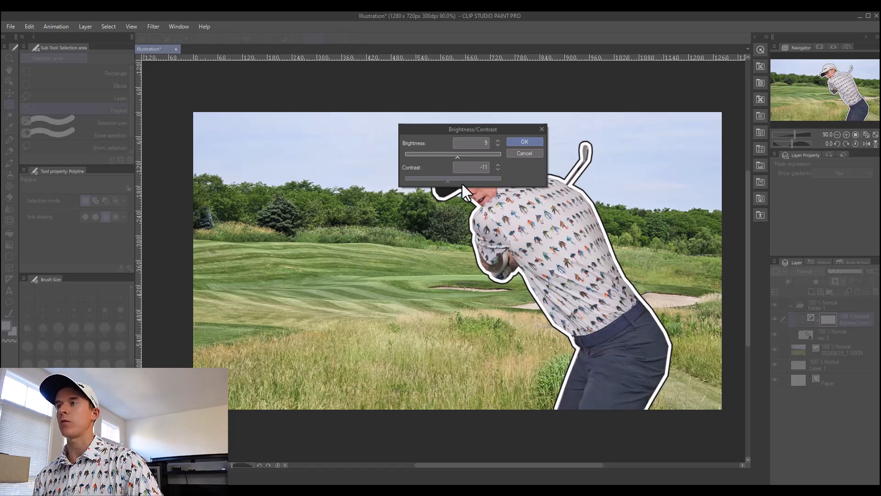
click(525, 141)
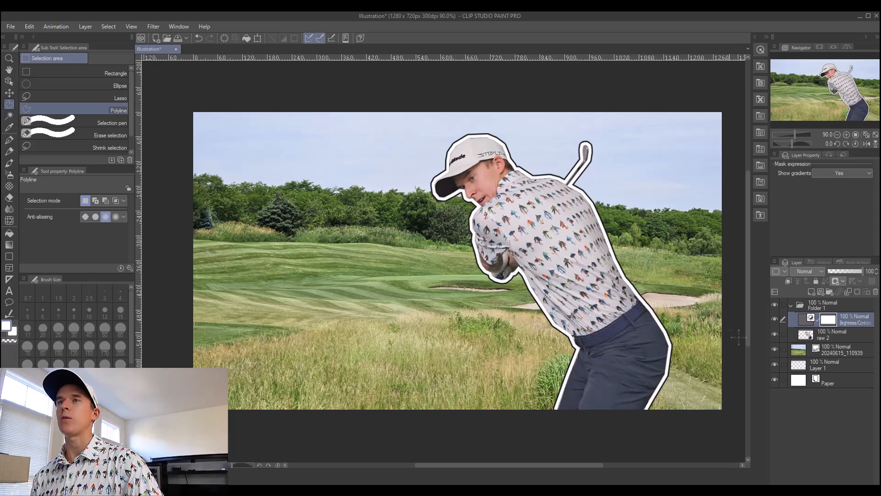
click(845, 351)
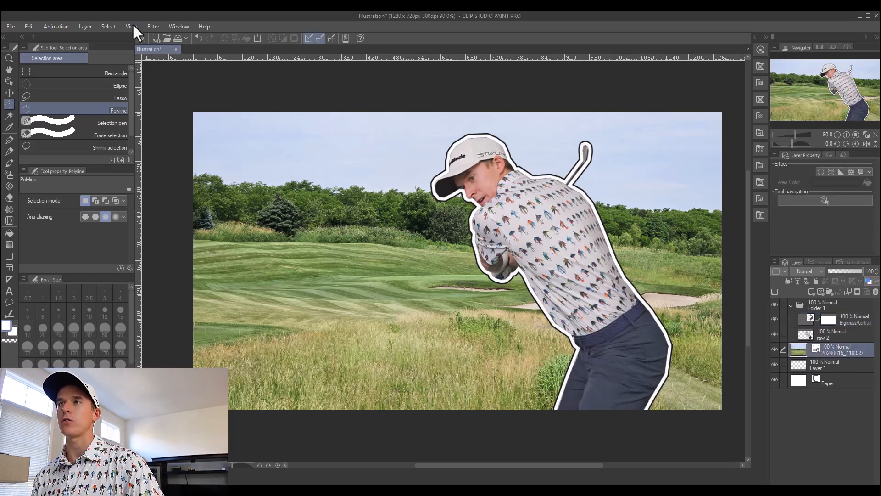
click(150, 27)
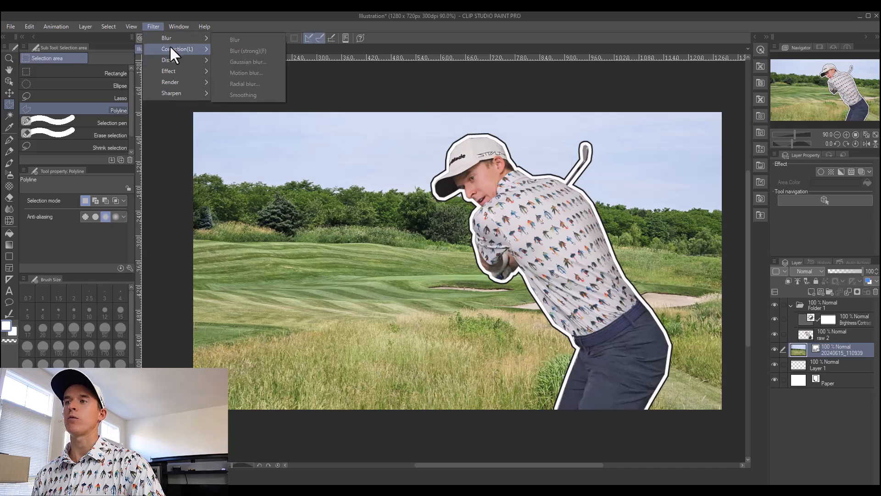
click(830, 414)
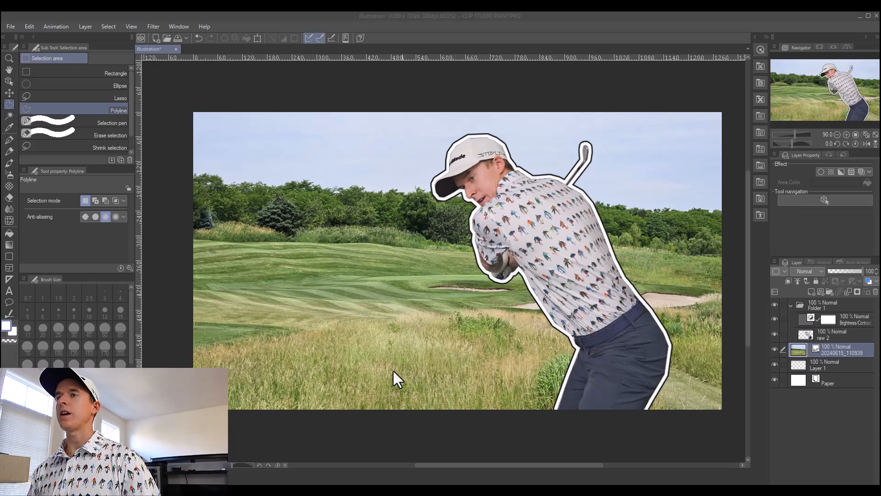
Step: Add the white Arial text "Break 80" at size 30 over the grass beside the golfer and make it bold
click(10, 291)
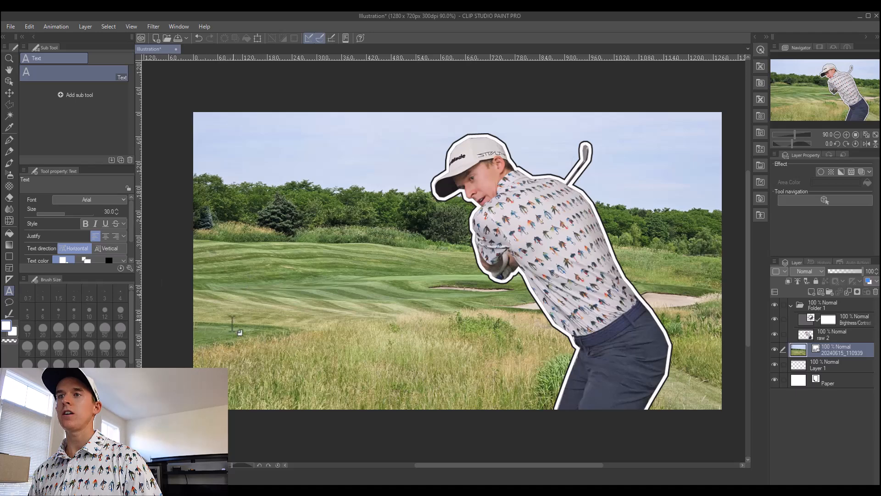
click(219, 330)
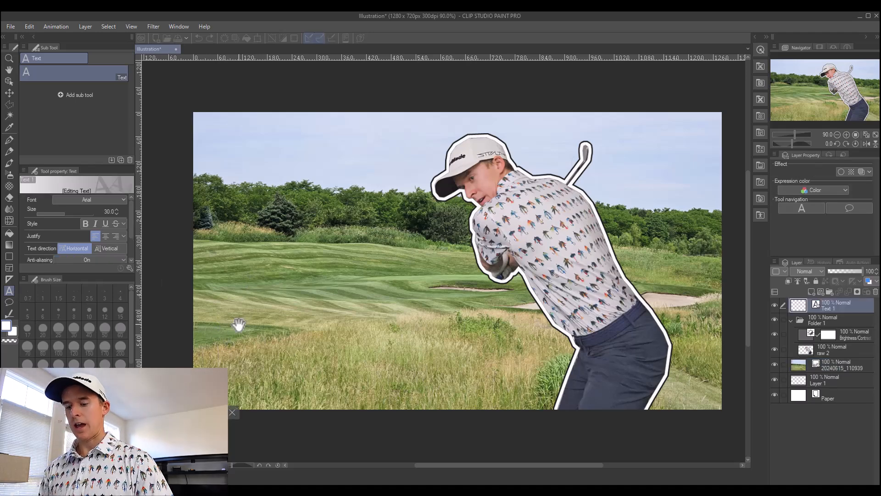
text(Break 80)
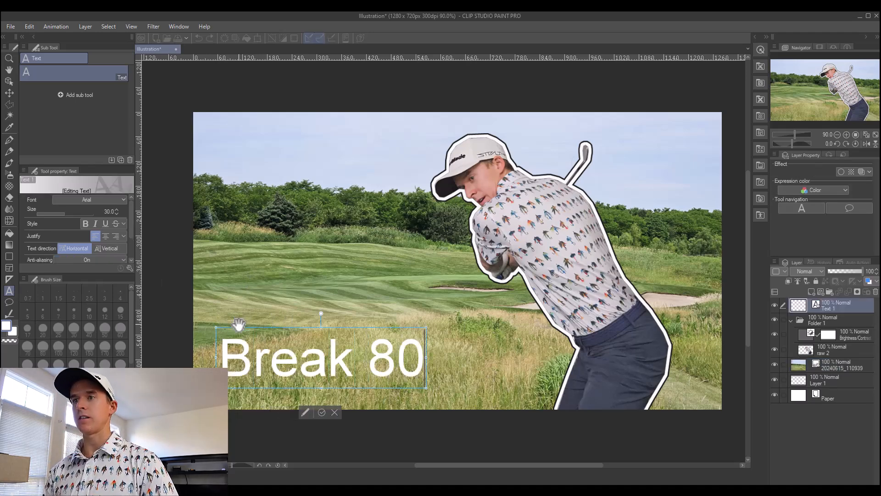
drag(421, 362, 216, 348)
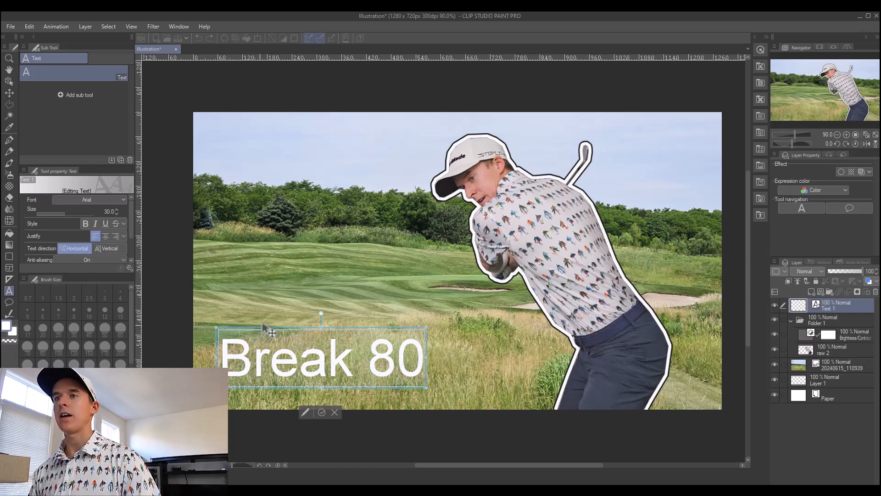
drag(262, 327, 281, 315)
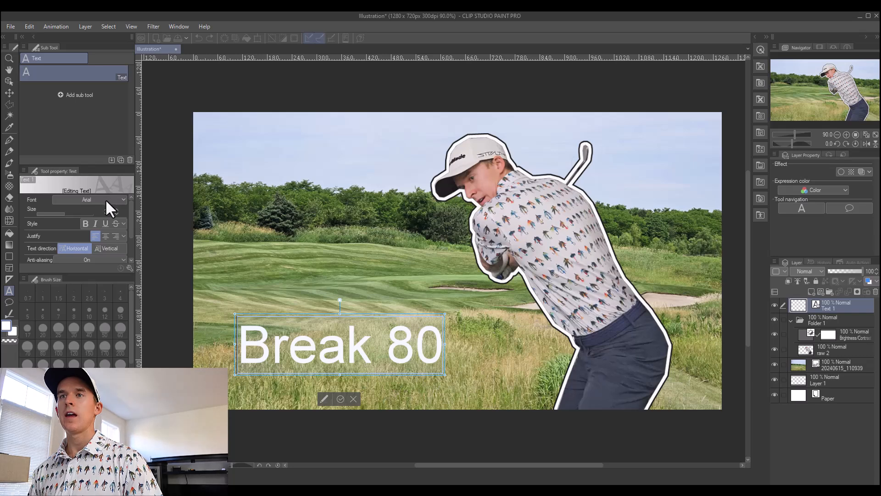
click(85, 223)
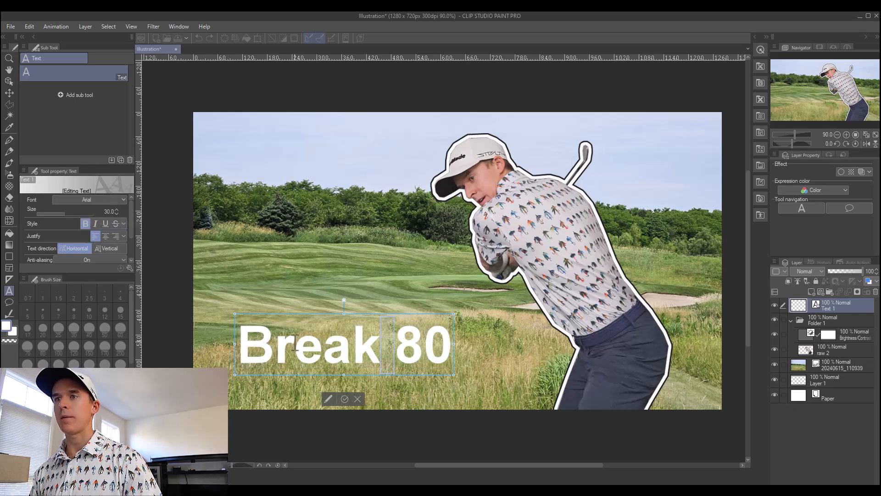
Step: Rewrite the word "Break" in capitals so the title is "BREAK 80"
click(280, 344)
click(372, 350)
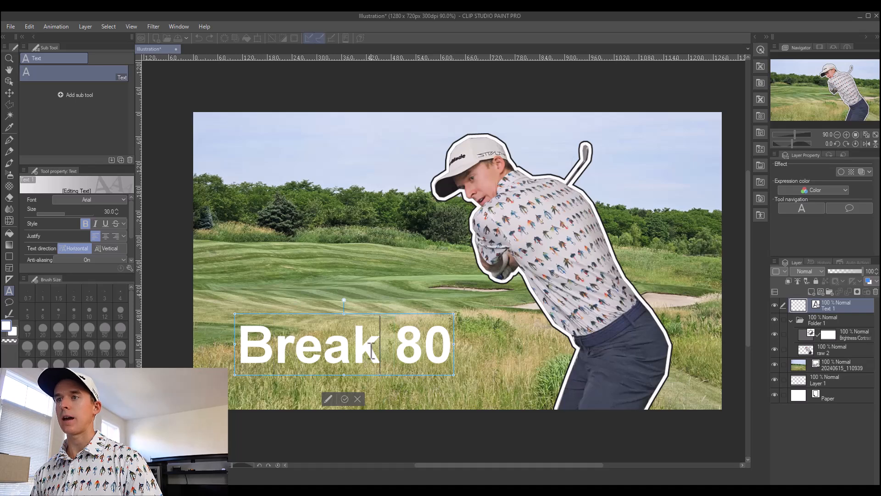
key(BackSpace)
key(BackSpace)
key(BackSpace)
key(BackSpace)
text(REAK)
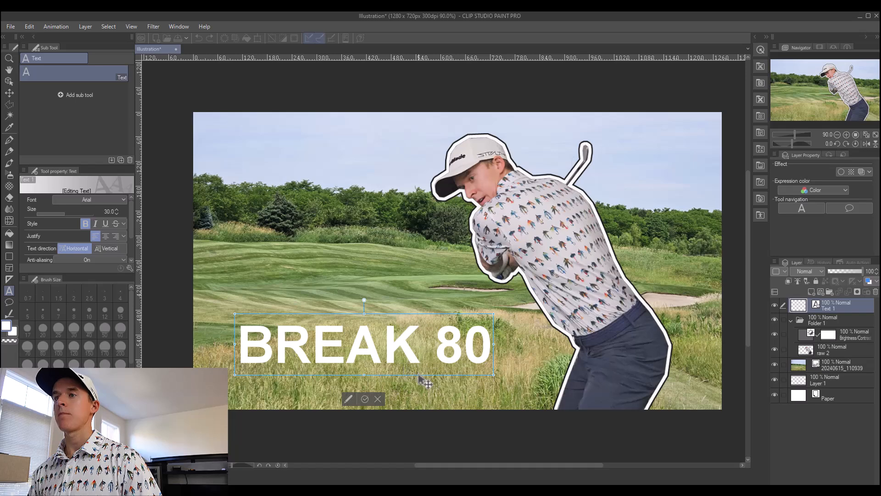
Step: Enlarge the "BREAK 80" title to size 39 and shift it toward the canvas's left edge, clear of the golfer
double_click(429, 350)
key(ctrl+a)
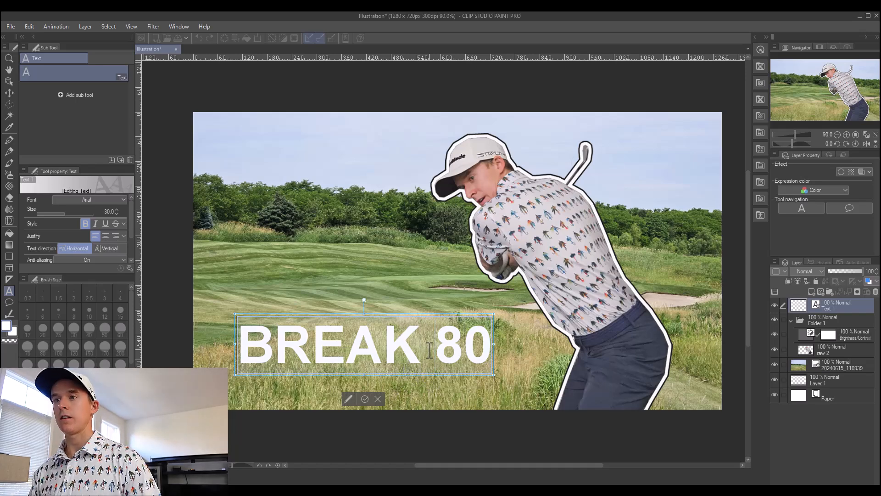
scroll(117, 207, up, 7)
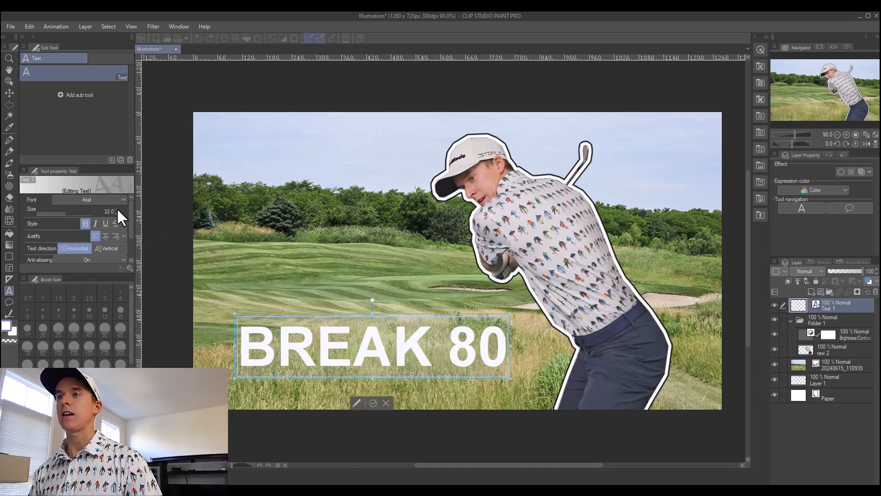
scroll(117, 207, up, 1)
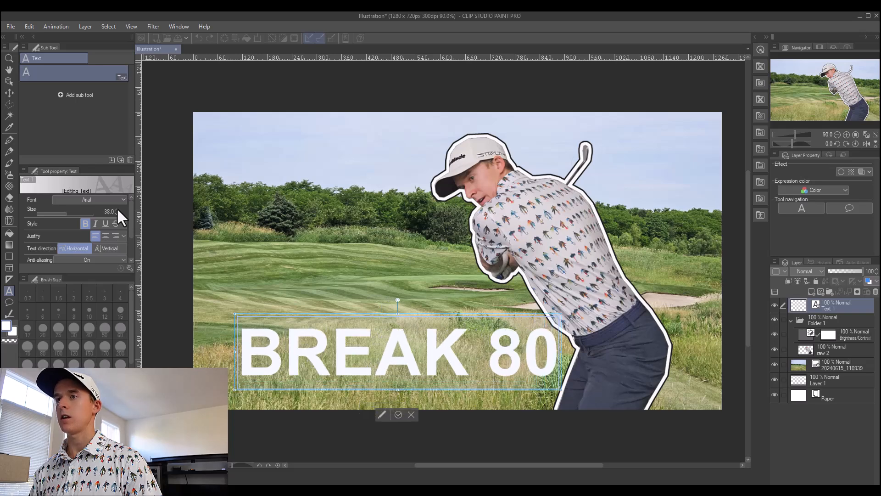
scroll(117, 207, up, 1)
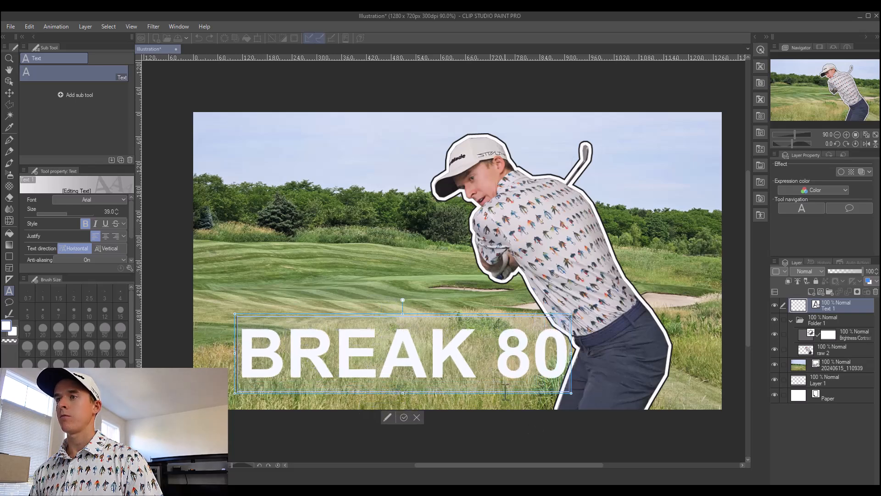
drag(508, 400, 477, 400)
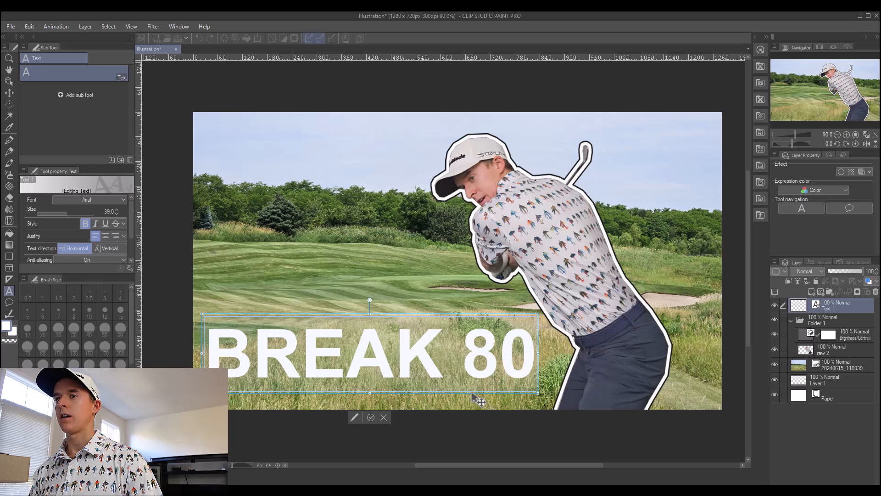
click(370, 417)
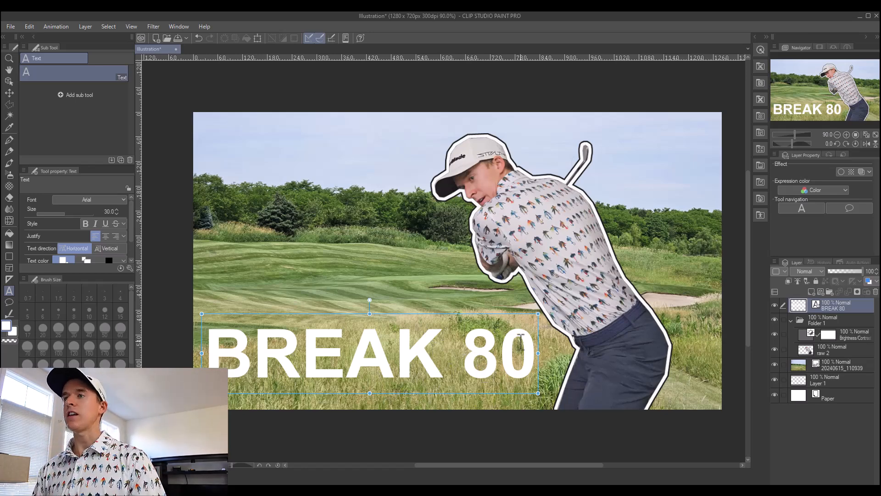
Step: Duplicate the "BREAK 80" text layer and recolour the copy's text black
right_click(845, 311)
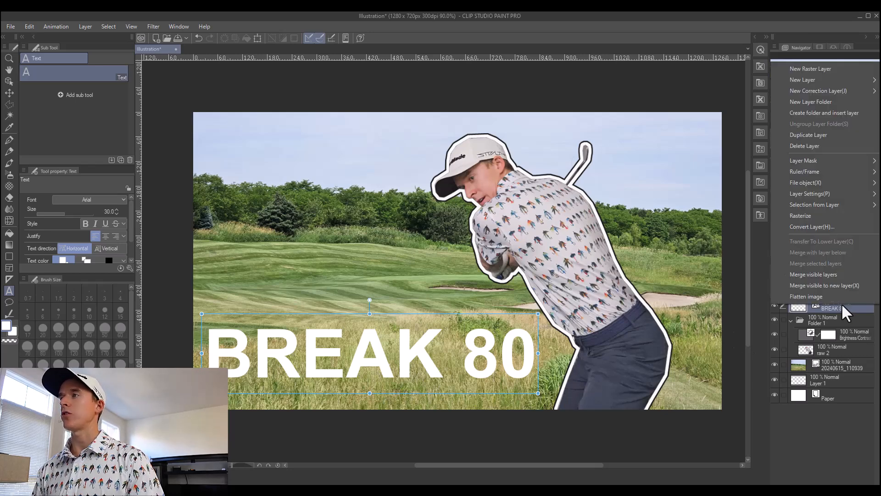
click(819, 135)
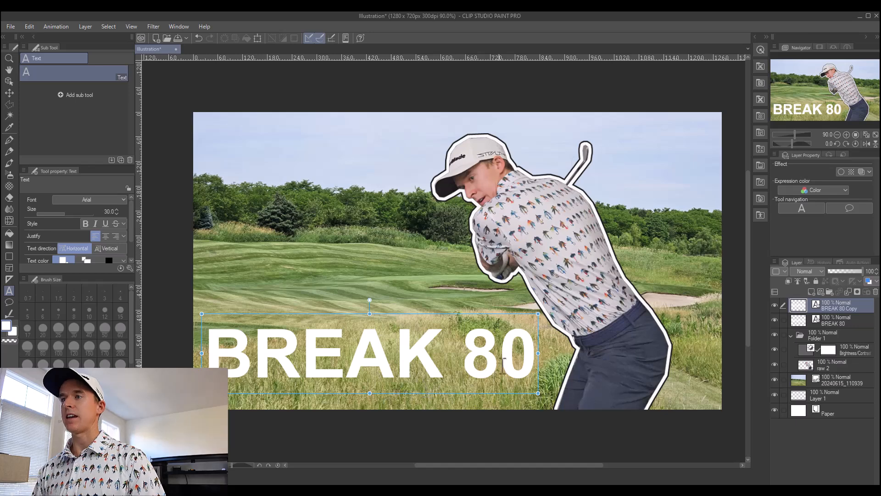
click(531, 359)
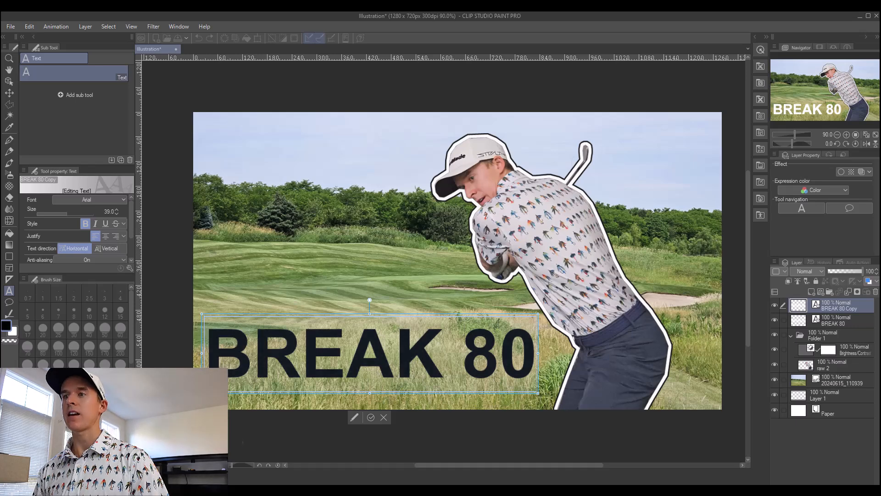
click(370, 418)
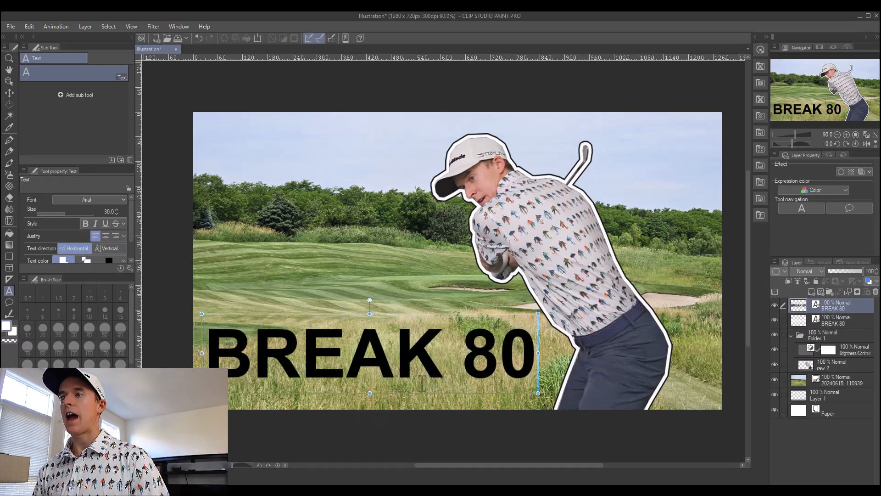
Step: Offset the black title slightly down and to the right, and place the white title layer above it as a drop shadow
drag(426, 393, 428, 395)
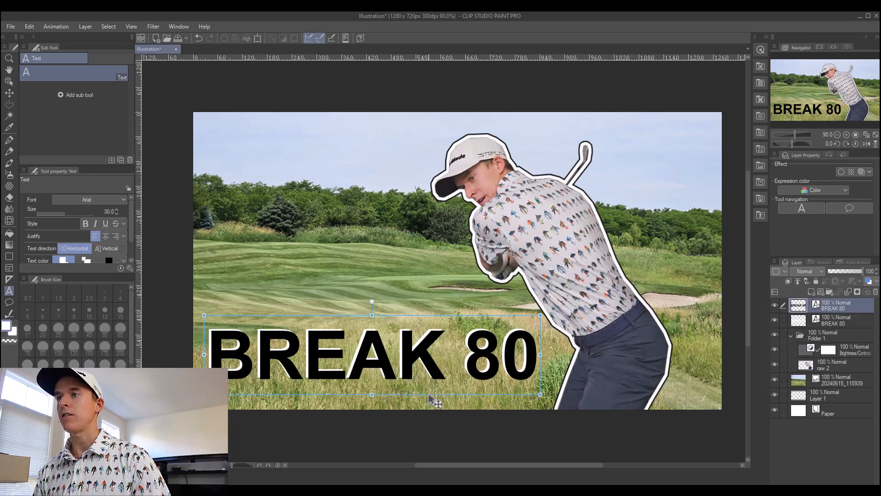
drag(429, 395, 429, 396)
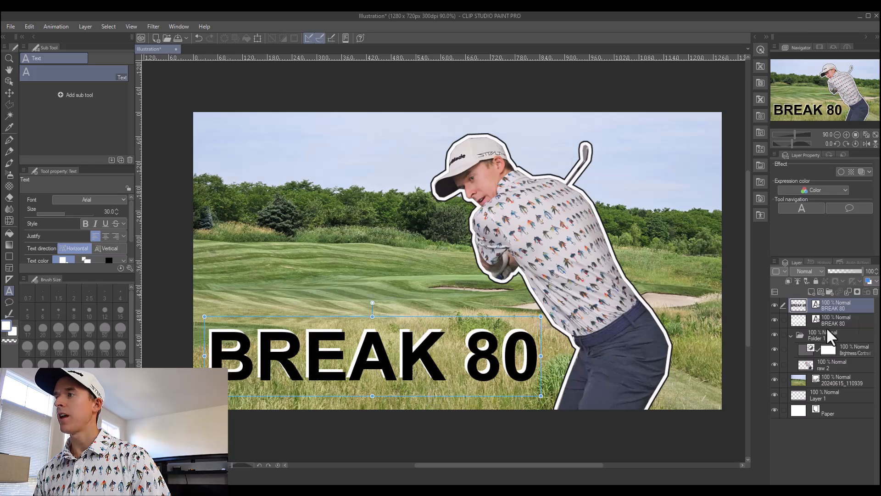
drag(835, 321, 839, 305)
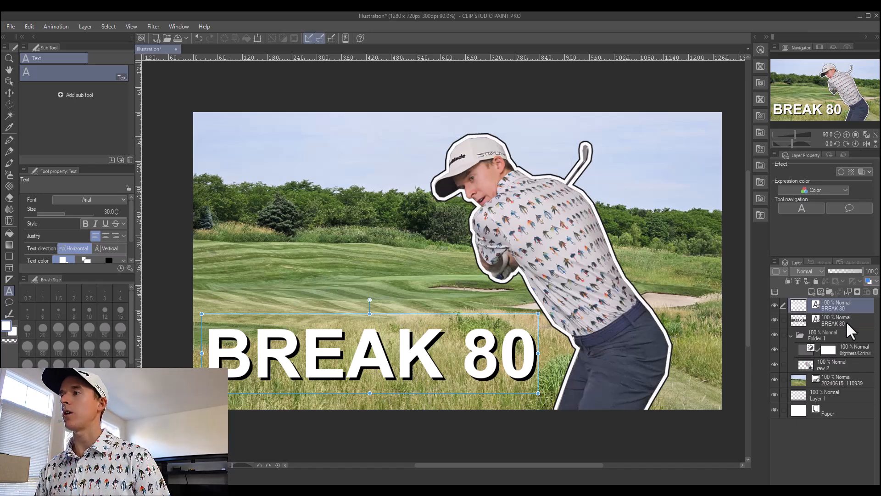
Step: Set the opacity of the black shadow text layer to 71%
click(847, 324)
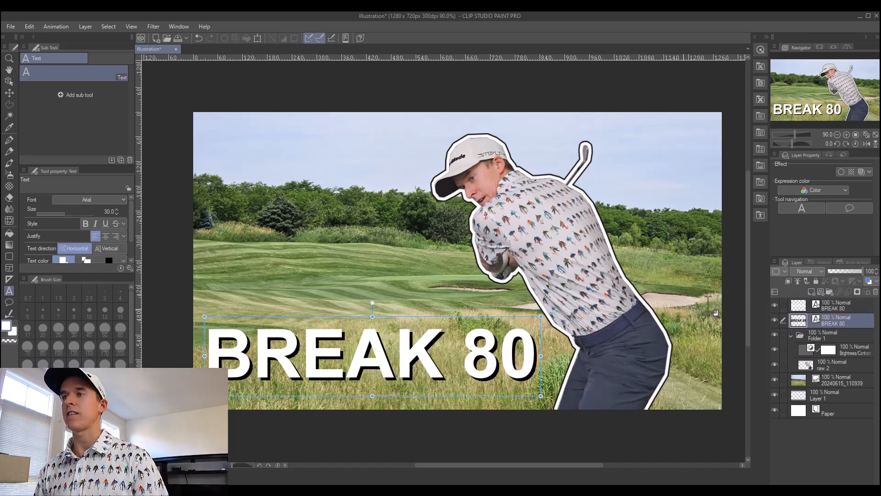
drag(863, 271, 853, 271)
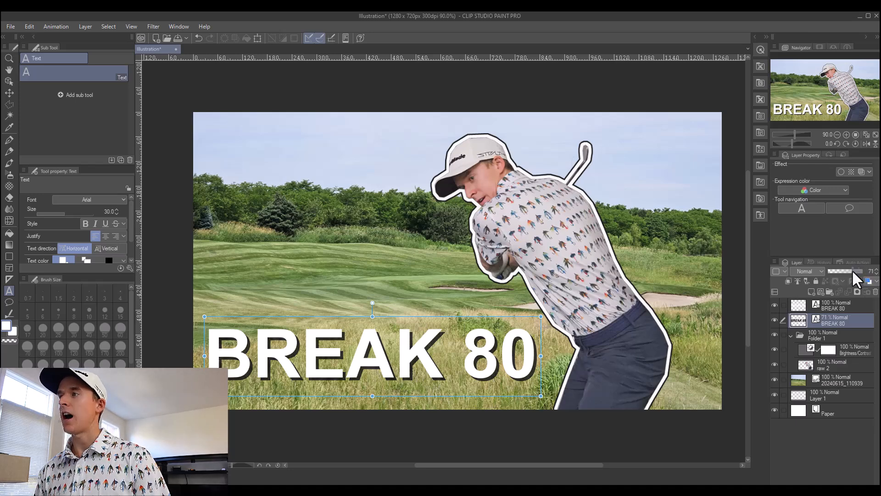